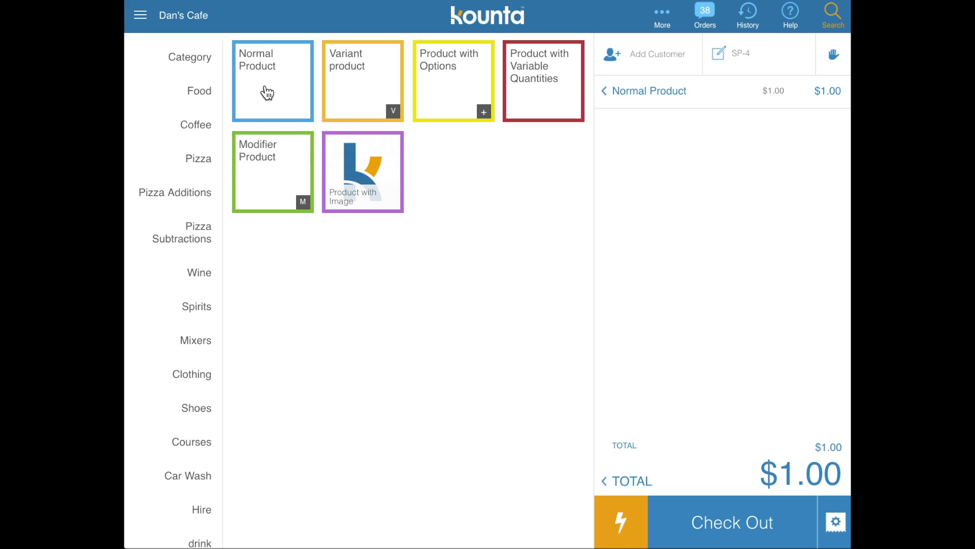
Add a second Normal Product to the order and attach the note "test" to one of the two.
{"action": "left_click", "coordinate": [266, 94]}
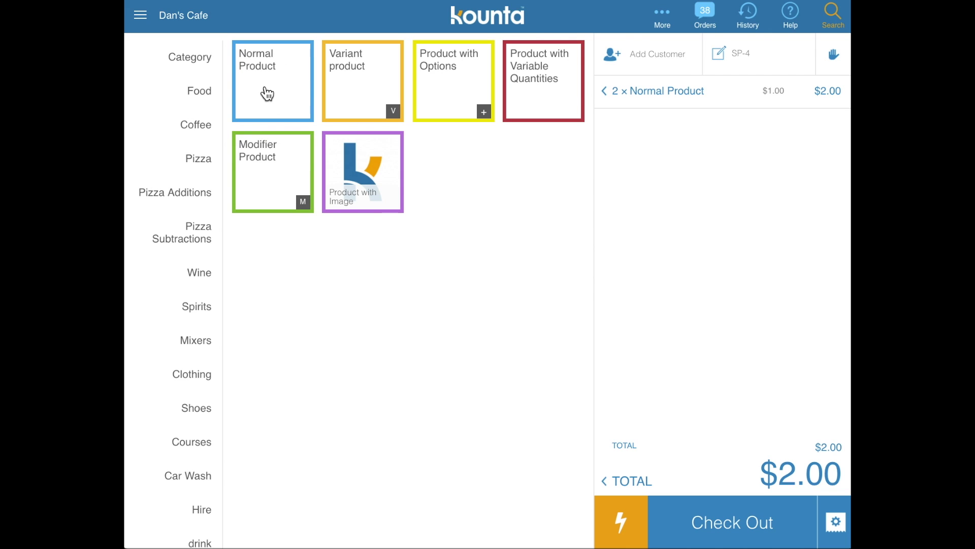
{"action": "left_click", "coordinate": [686, 99]}
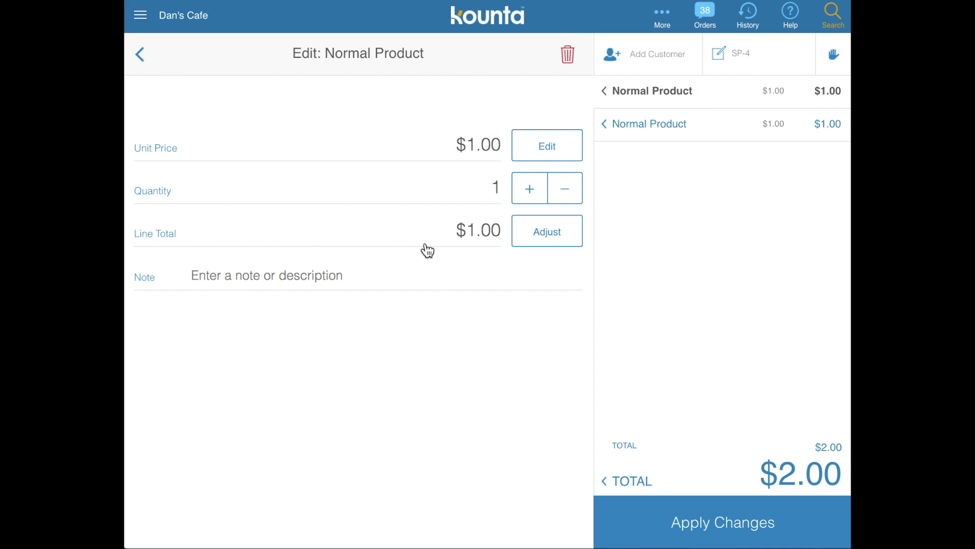
{"action": "left_click", "coordinate": [319, 273]}
{"action": "type", "text": "test"}
{"action": "key", "text": "Return"}
{"action": "left_click", "coordinate": [671, 531]}
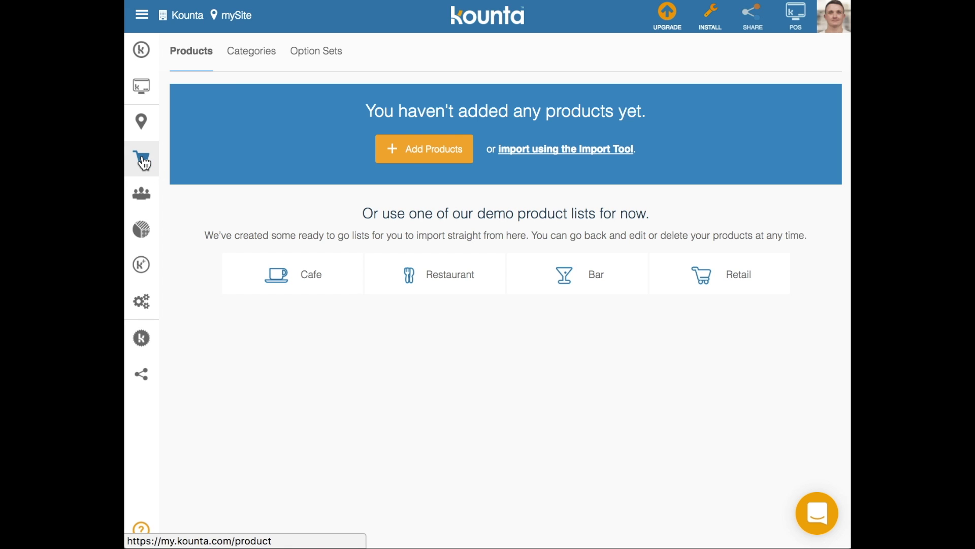
{"action": "left_click", "coordinate": [416, 151]}
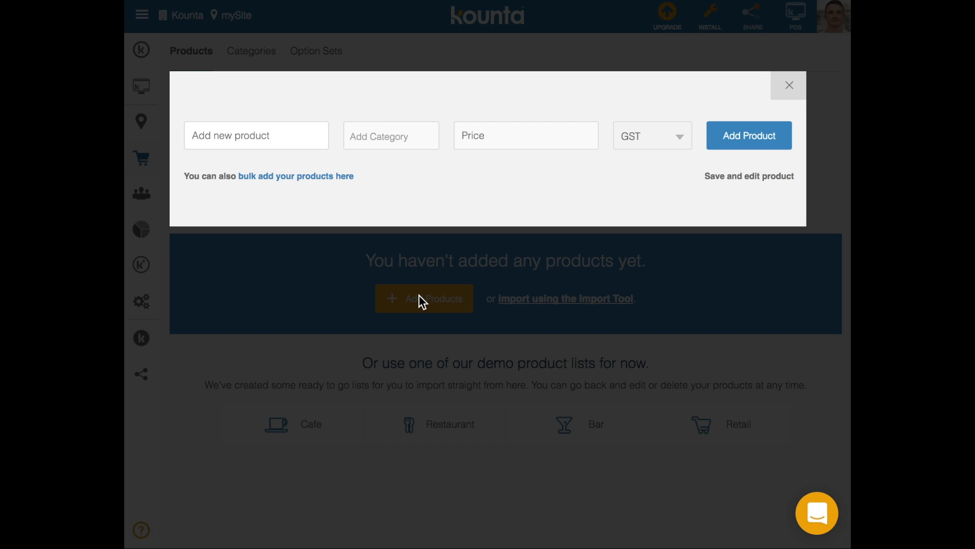
{"action": "left_click", "coordinate": [231, 137]}
{"action": "type", "text": "coffee"}
{"action": "left_click", "coordinate": [388, 131]}
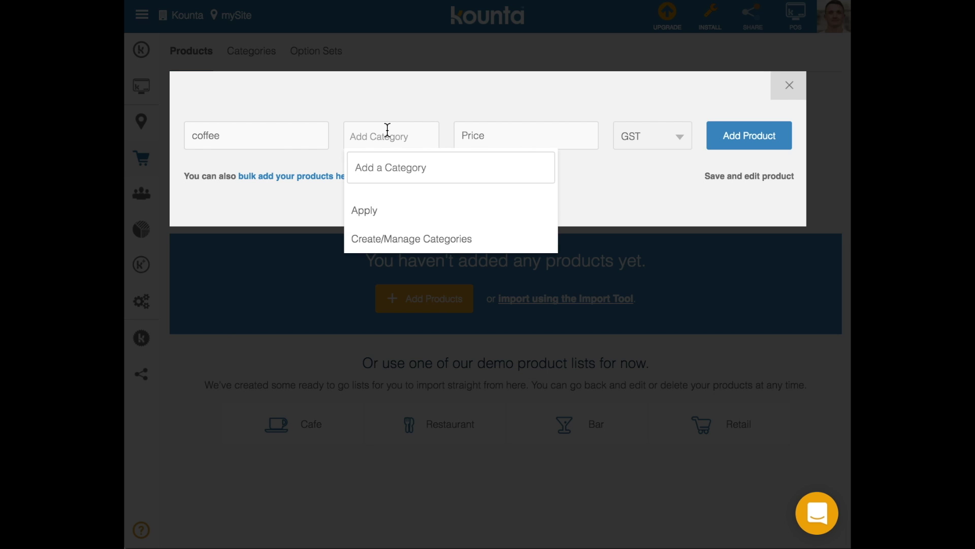
{"action": "left_click", "coordinate": [536, 136]}
{"action": "type", "text": "34"}
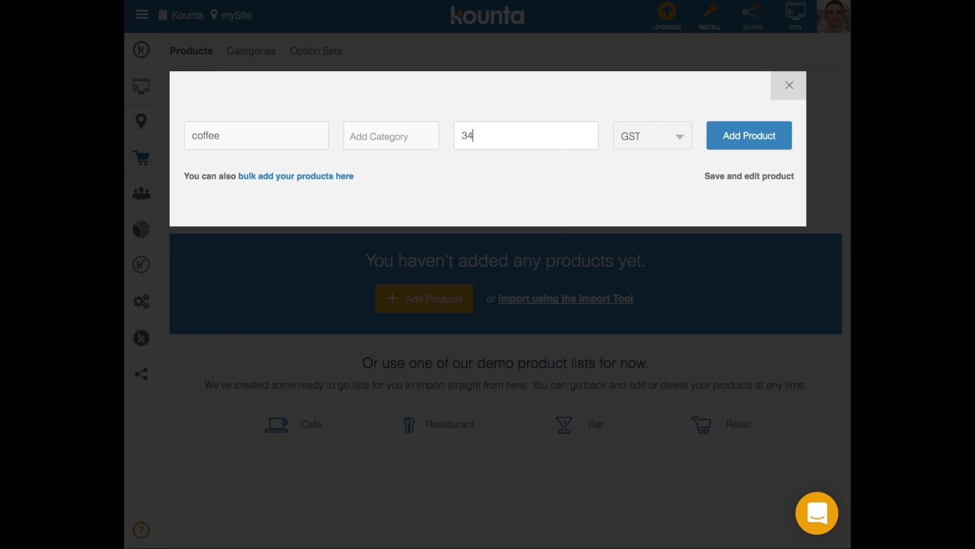
{"action": "left_click", "coordinate": [791, 90]}
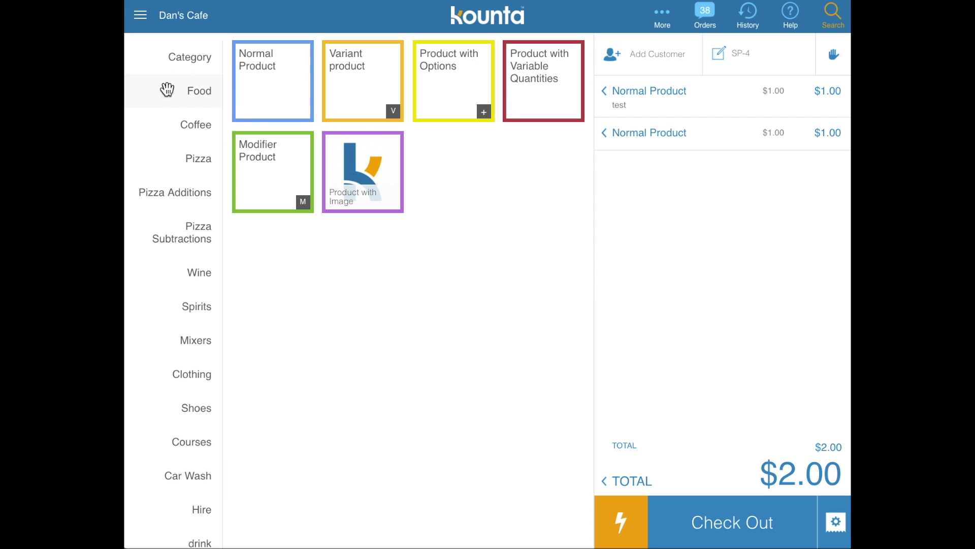
Add a Fruit Danish from Food plus Variant product - 1 and Variant product - 3 from Category to the order.
{"action": "left_click", "coordinate": [168, 93]}
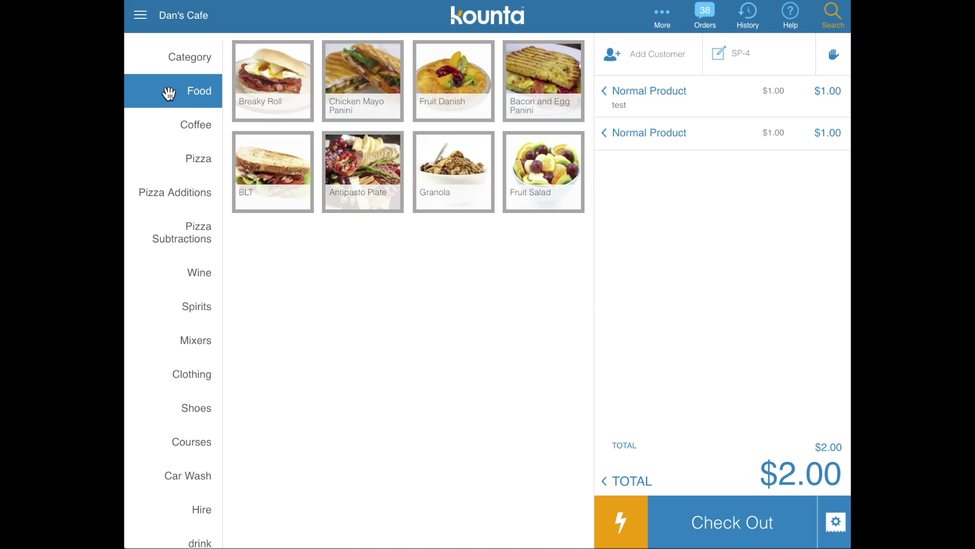
{"action": "left_click", "coordinate": [463, 94]}
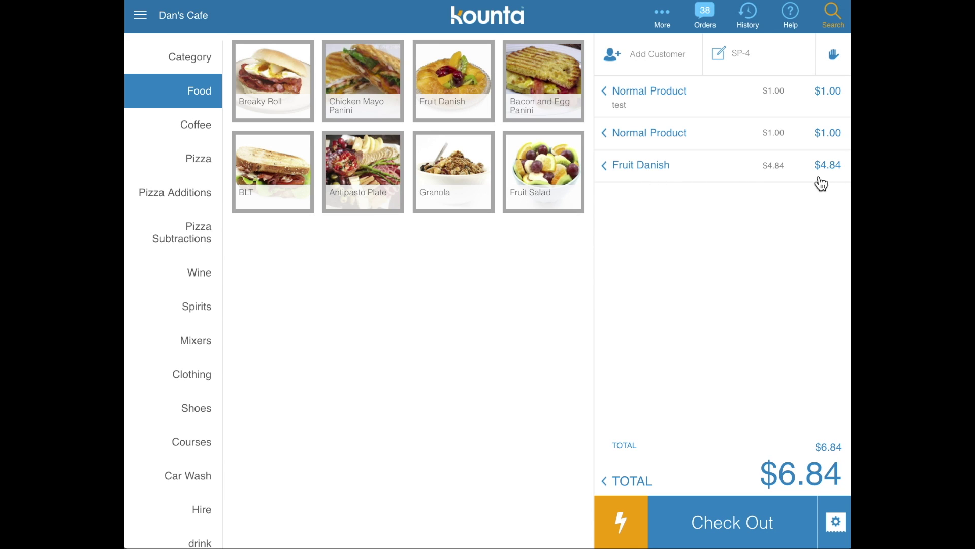
{"action": "left_click", "coordinate": [161, 57]}
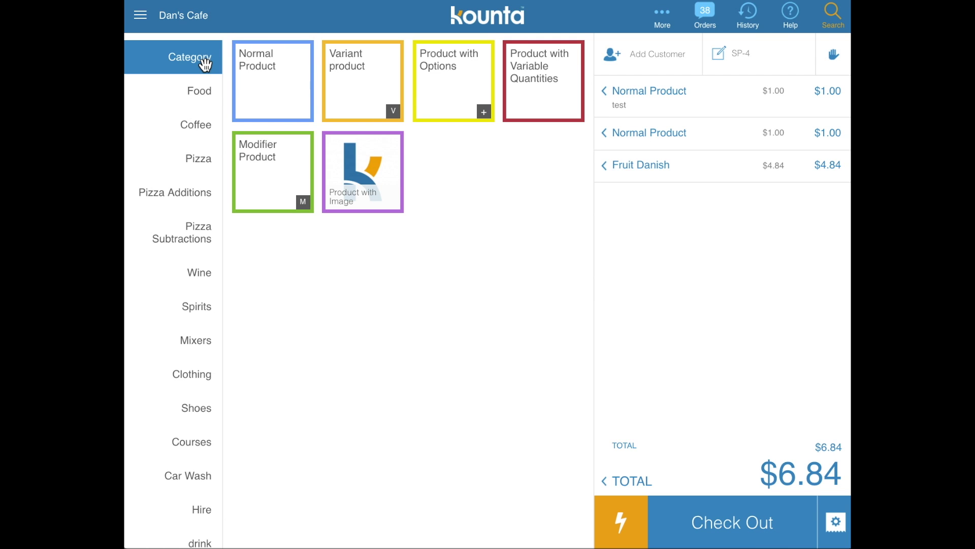
{"action": "left_click", "coordinate": [345, 94]}
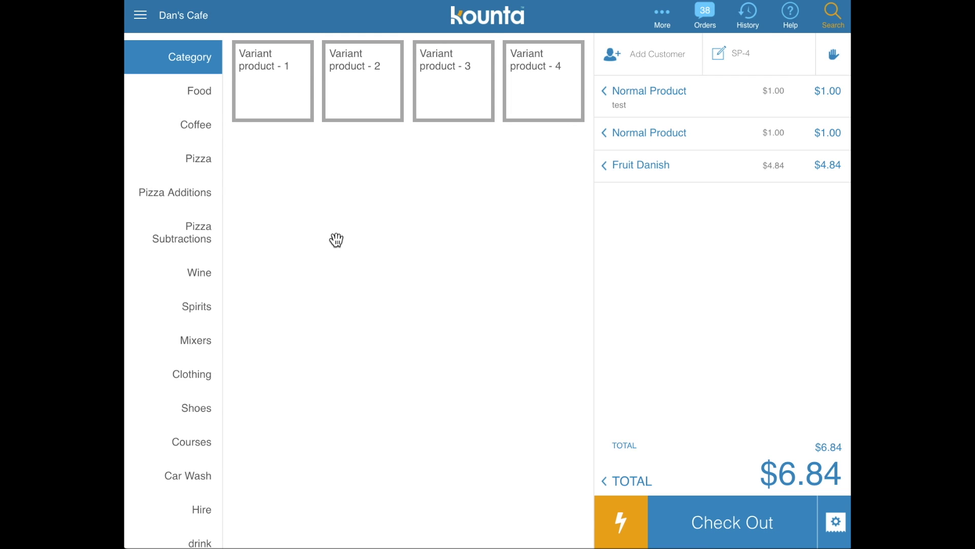
{"action": "left_click", "coordinate": [268, 68]}
{"action": "left_click", "coordinate": [366, 76]}
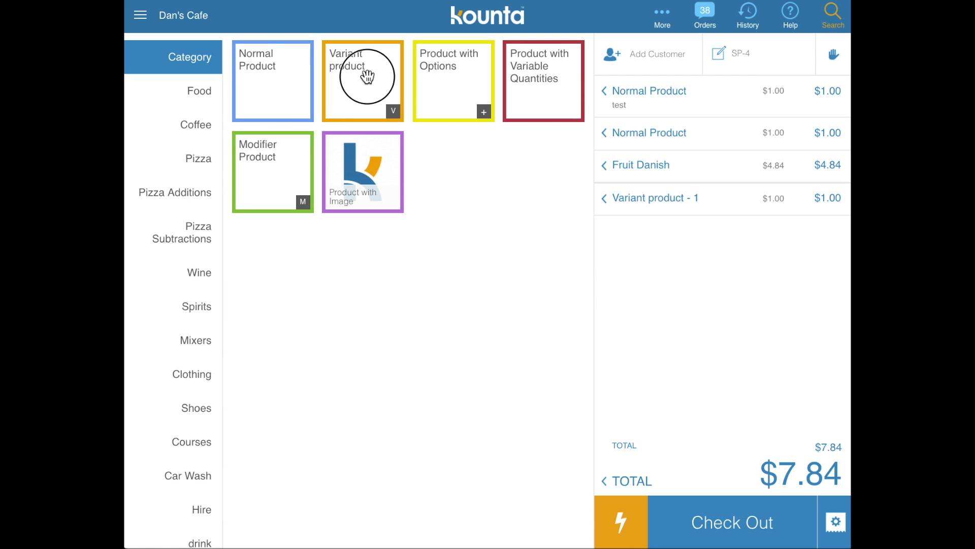
{"action": "left_click", "coordinate": [438, 84]}
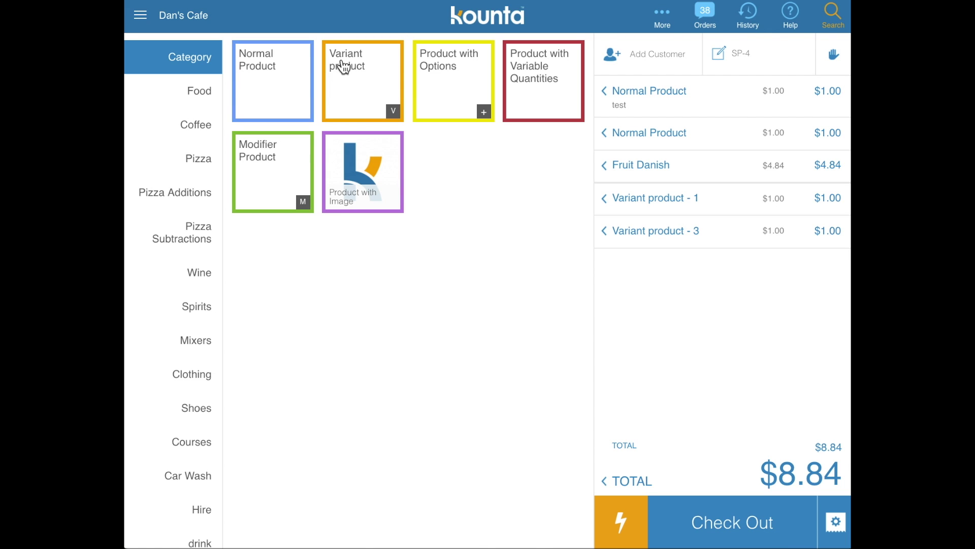
Add a large dine-in Flat White and a large take-away Flat White from the Coffee category to the order.
{"action": "left_click", "coordinate": [200, 123]}
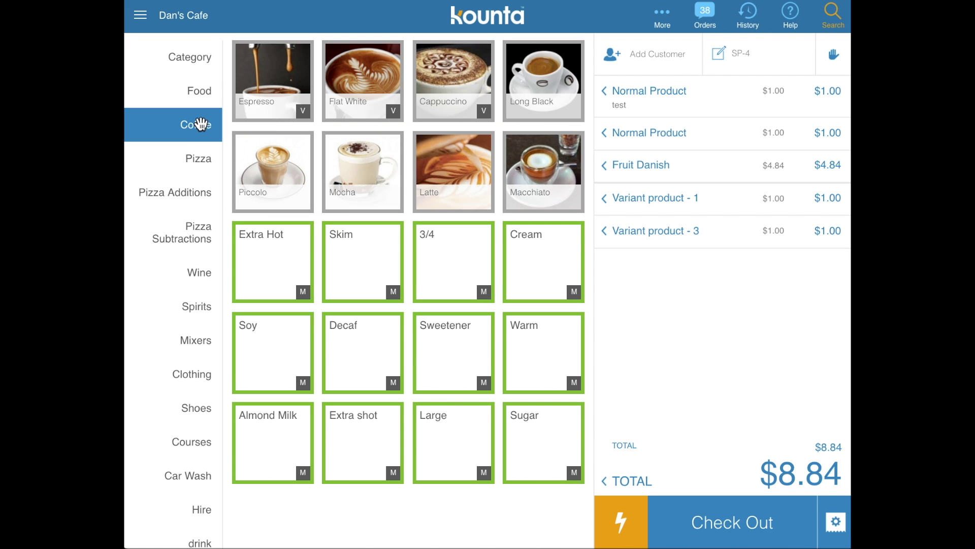
{"action": "left_click", "coordinate": [365, 93]}
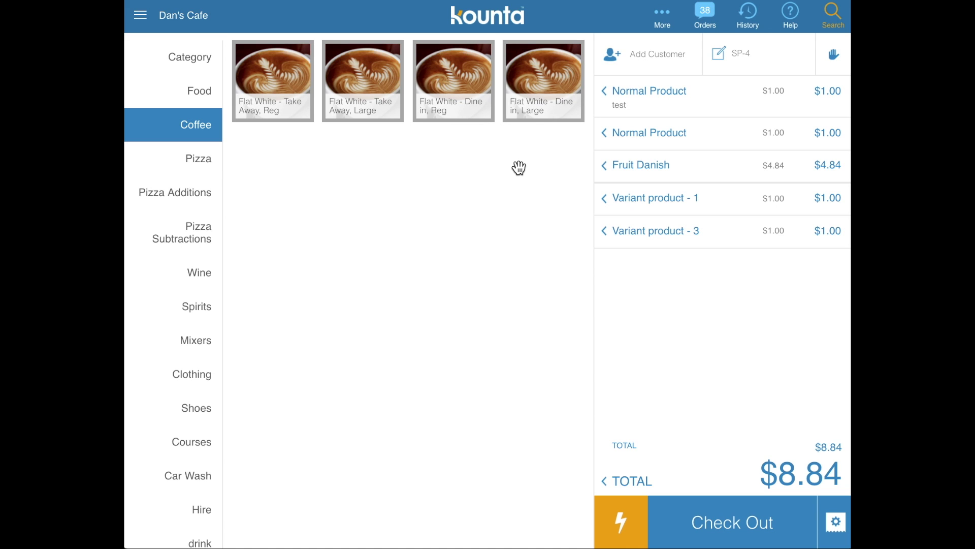
{"action": "left_click", "coordinate": [526, 118]}
{"action": "left_click", "coordinate": [356, 93]}
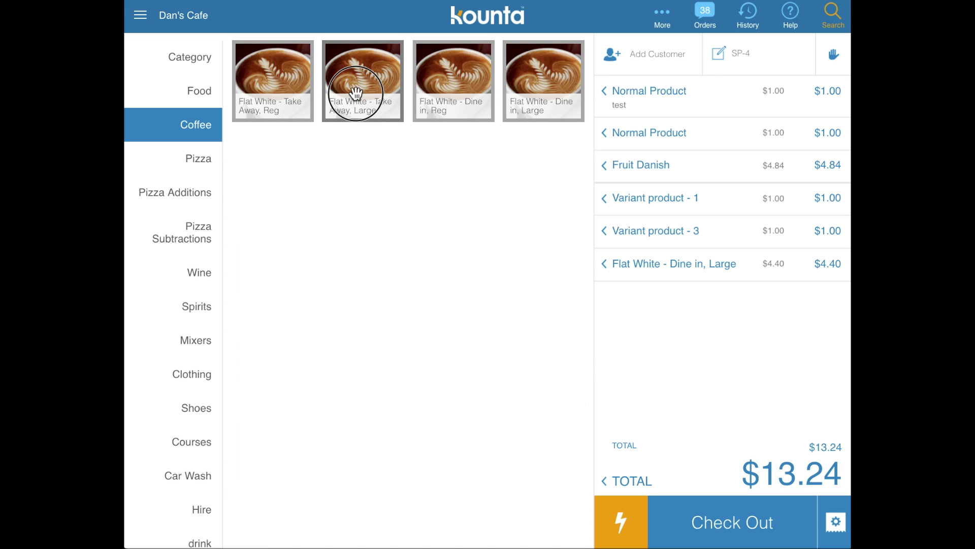
{"action": "left_click", "coordinate": [356, 93]}
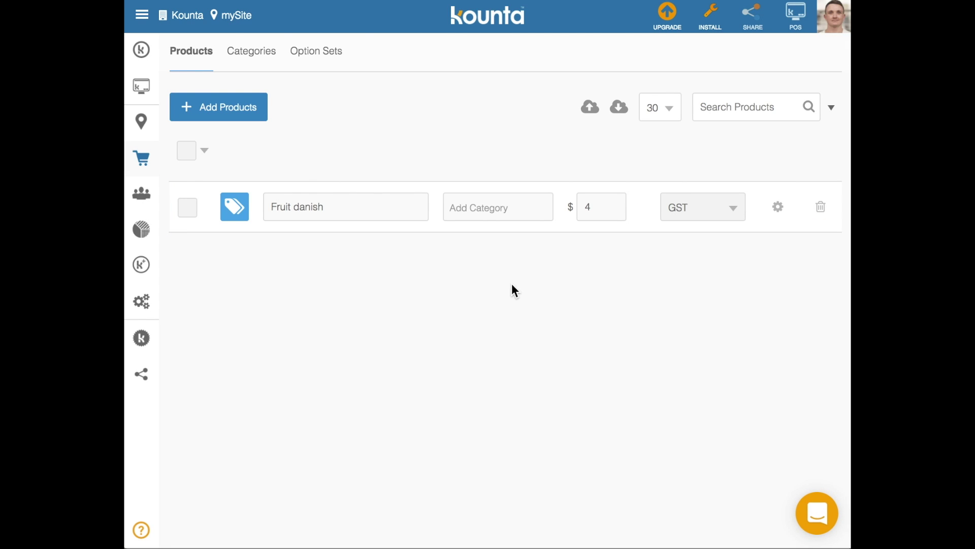
Add a new product named "latte" in the category "coffee" with a price of $1.
{"action": "left_click", "coordinate": [239, 115]}
{"action": "type", "text": "latte"}
{"action": "left_click", "coordinate": [366, 188]}
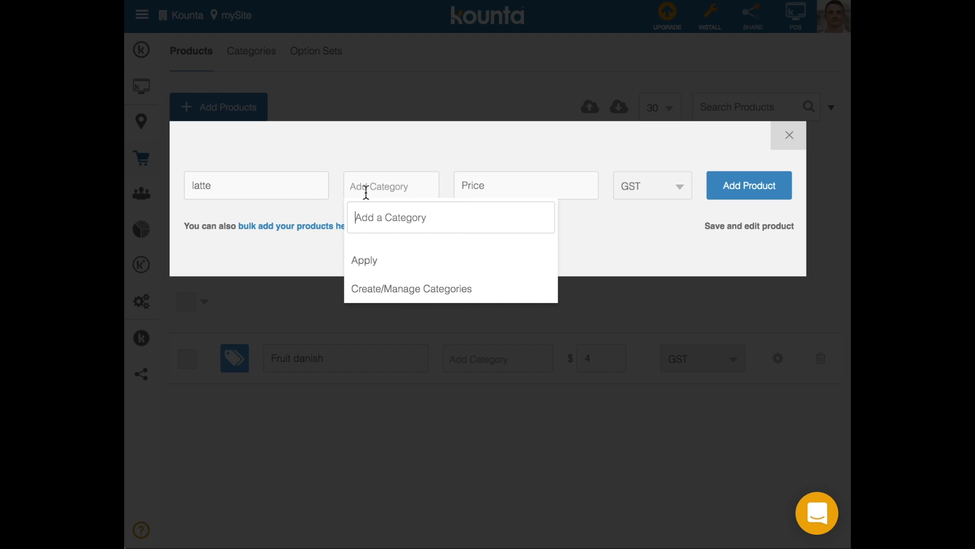
{"action": "type", "text": "coffee"}
{"action": "key", "text": "Return"}
{"action": "key", "text": "Tab"}
{"action": "type", "text": "1"}
{"action": "left_click", "coordinate": [749, 186]}
{"action": "left_click", "coordinate": [788, 134]}
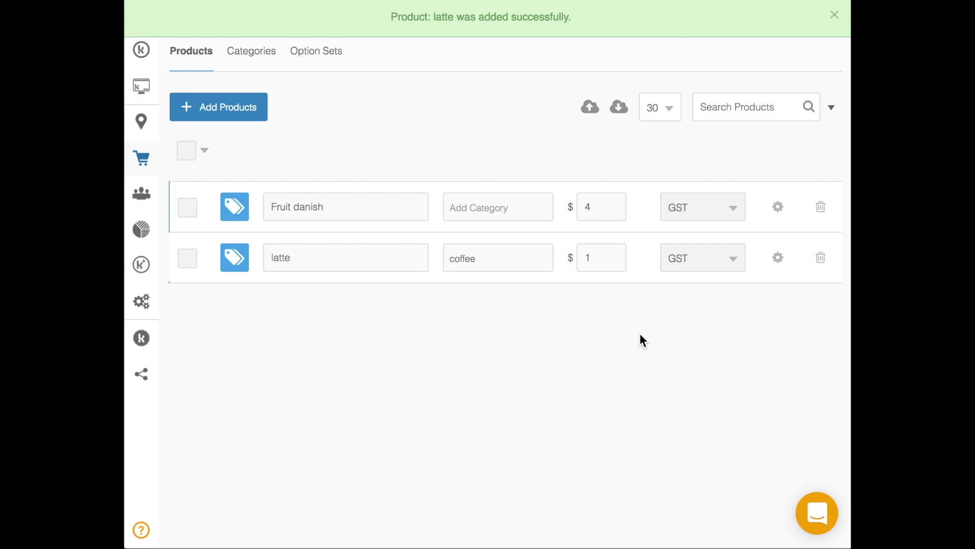
Open the variant settings of the latte product.
{"action": "left_click", "coordinate": [777, 259]}
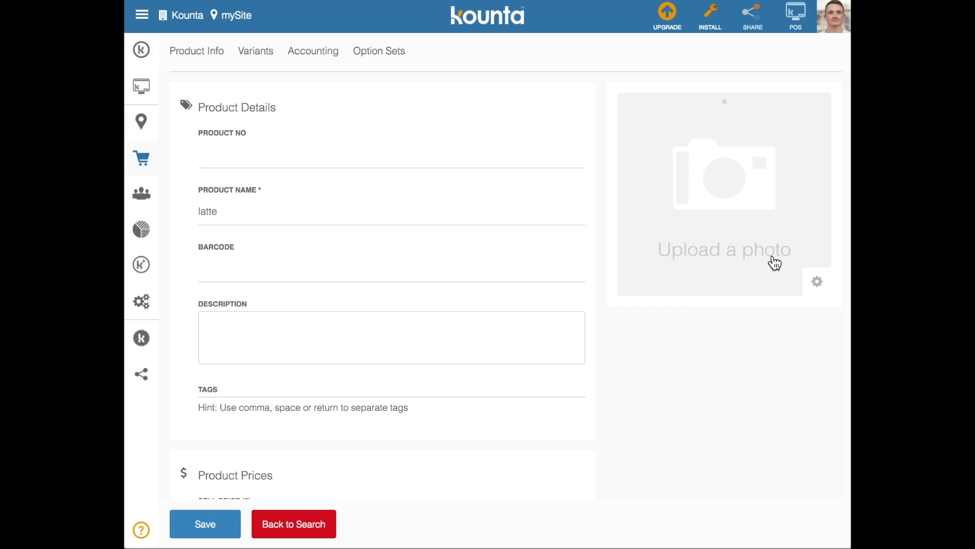
{"action": "left_click", "coordinate": [257, 60]}
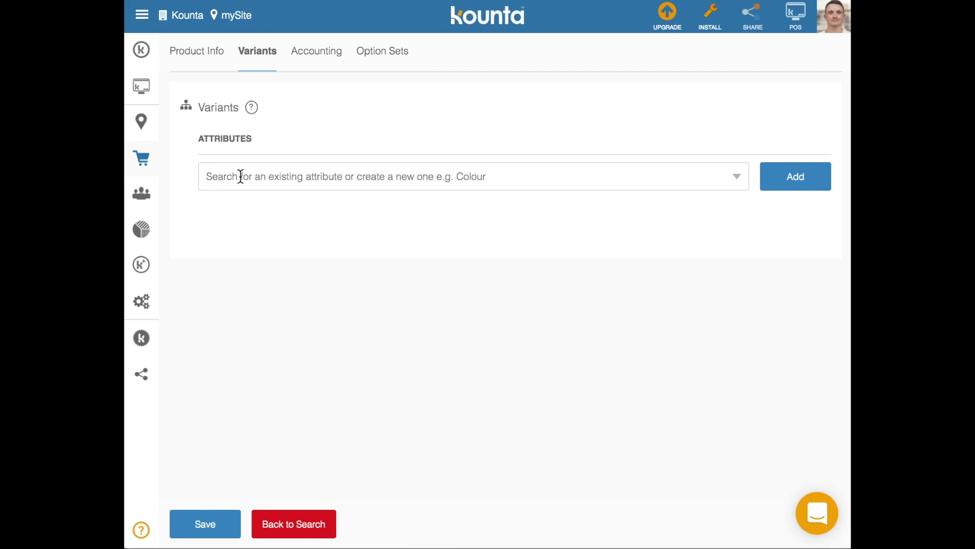
{"action": "type", "text": "s"}
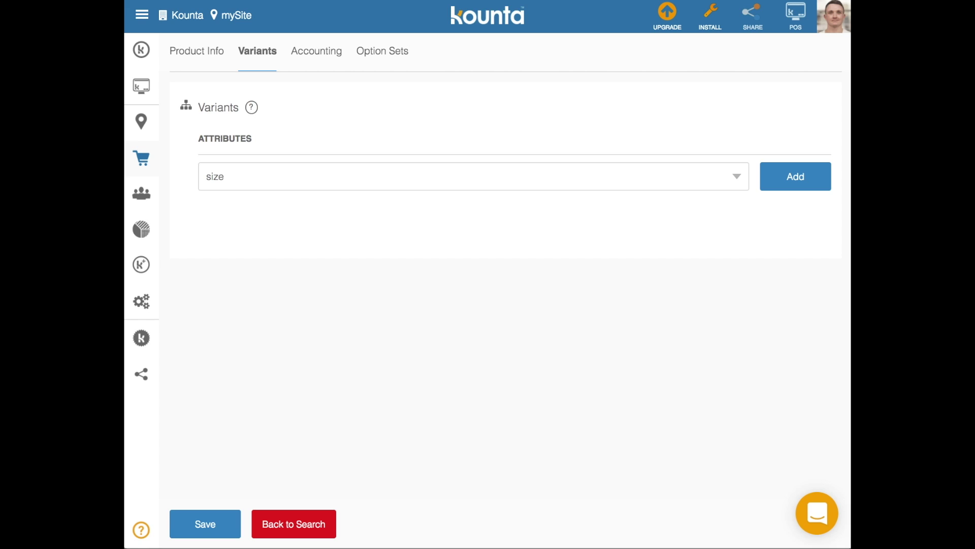
{"action": "type", "text": "ize"}
{"action": "key", "text": "BackSpace"}
{"action": "key", "text": "BackSpace"}
{"action": "key", "text": "BackSpace"}
{"action": "key", "text": "BackSpace"}
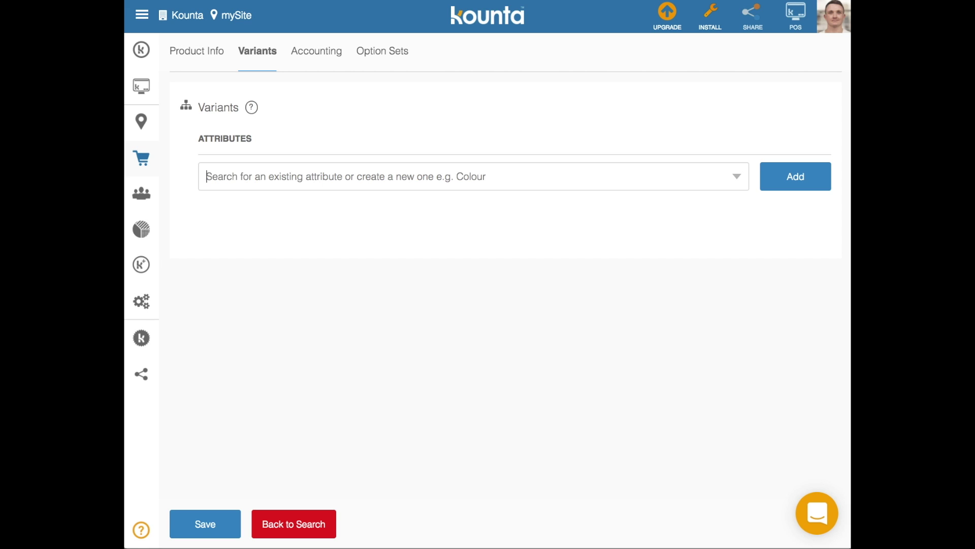
{"action": "type", "text": "colo"}
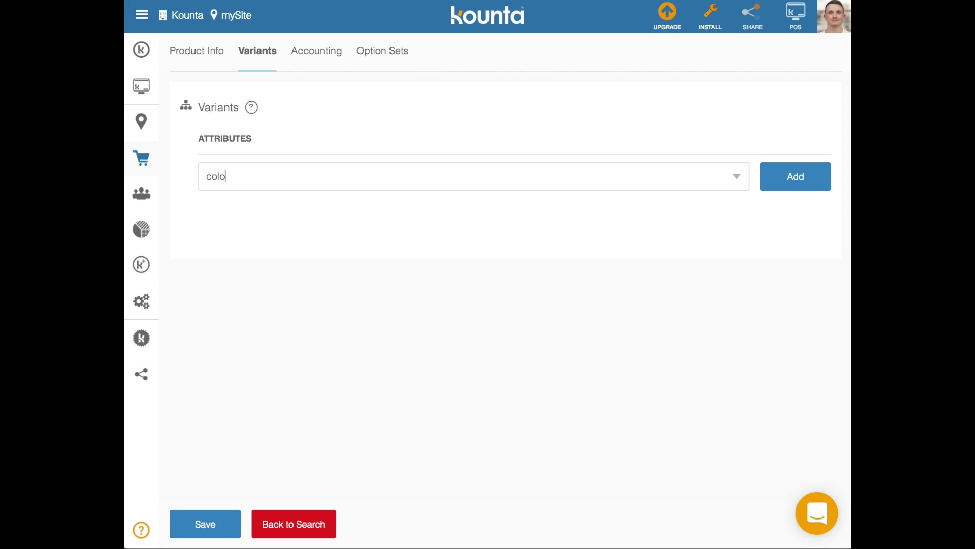
{"action": "key", "text": "BackSpace"}
{"action": "type", "text": "dine"}
{"action": "key", "text": "ctrl+a"}
{"action": "key", "text": "BackSpace"}
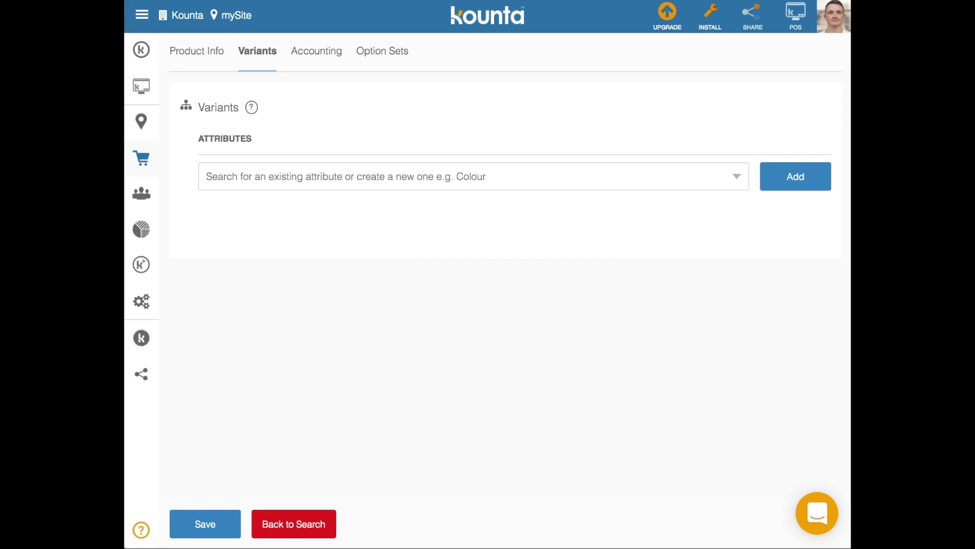
Add the attribute "size" to the latte and convert it into a product template.
{"action": "type", "text": "size"}
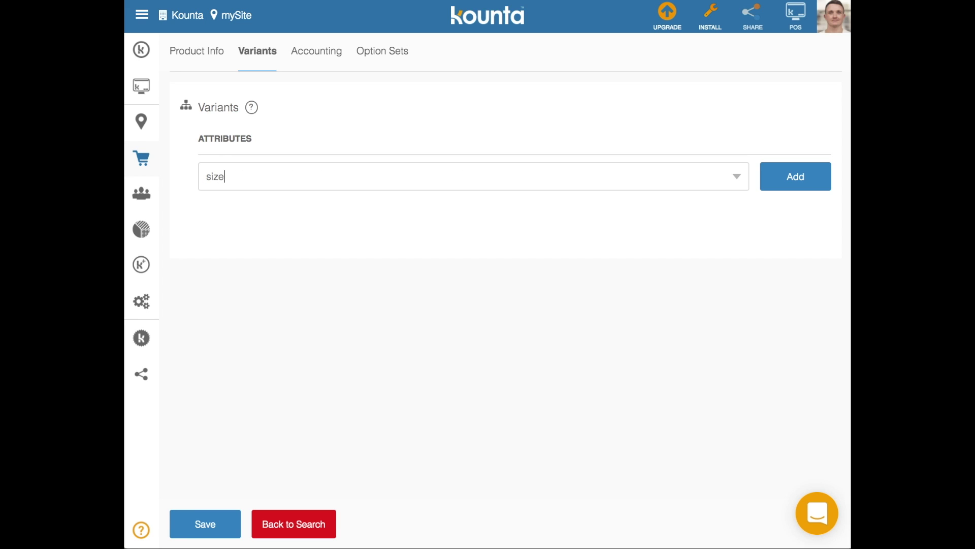
{"action": "left_click", "coordinate": [810, 176]}
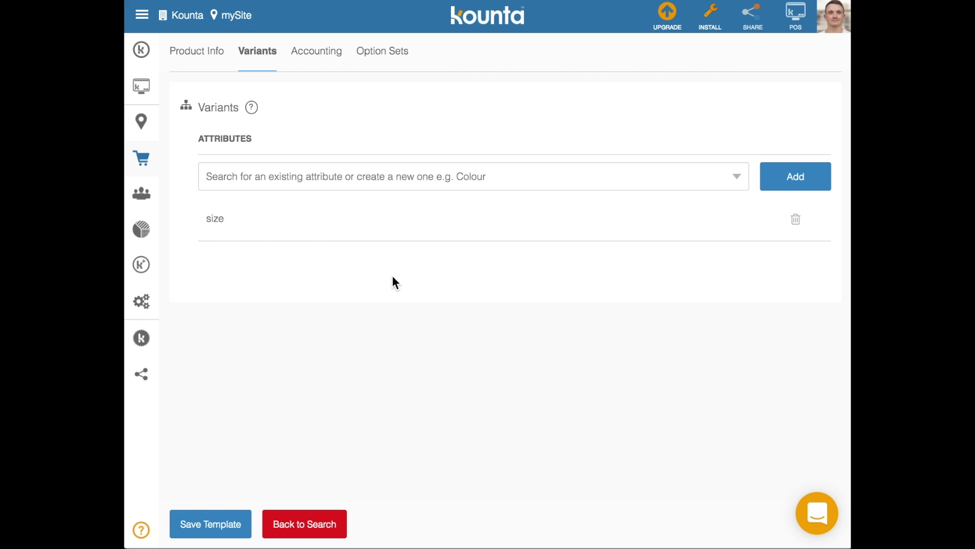
{"action": "left_click", "coordinate": [198, 525]}
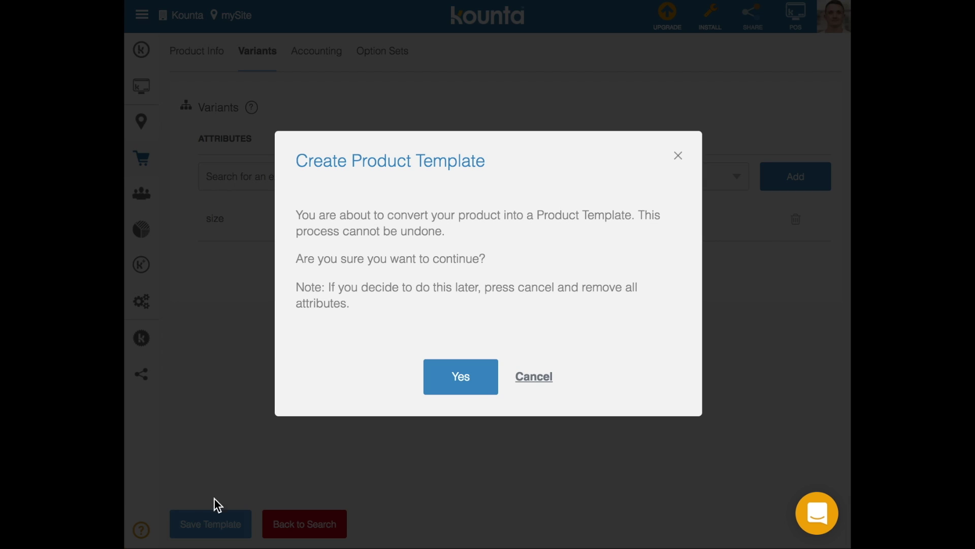
{"action": "left_click", "coordinate": [465, 379]}
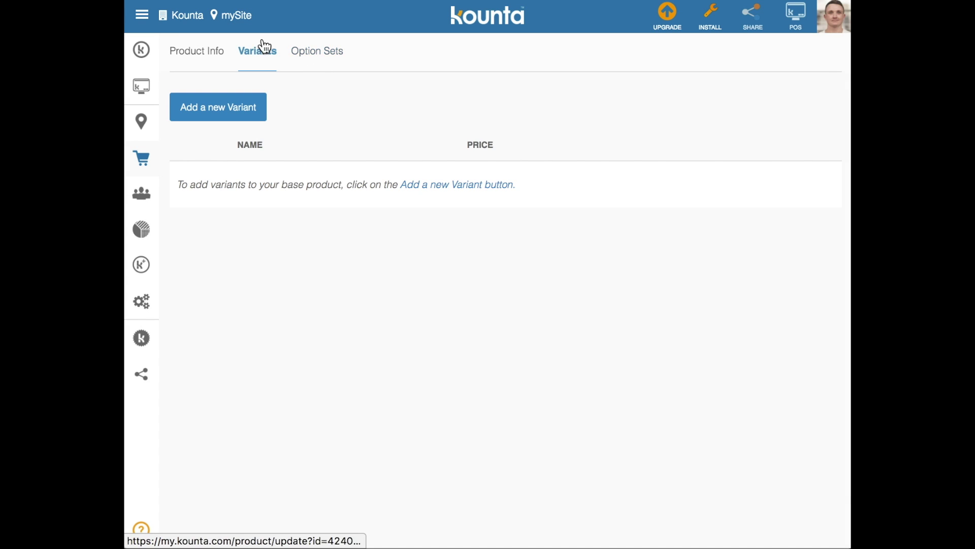
Create a latte variant with the size value "large" and a sell price of $4.
{"action": "left_click", "coordinate": [205, 116]}
{"action": "left_click", "coordinate": [397, 209]}
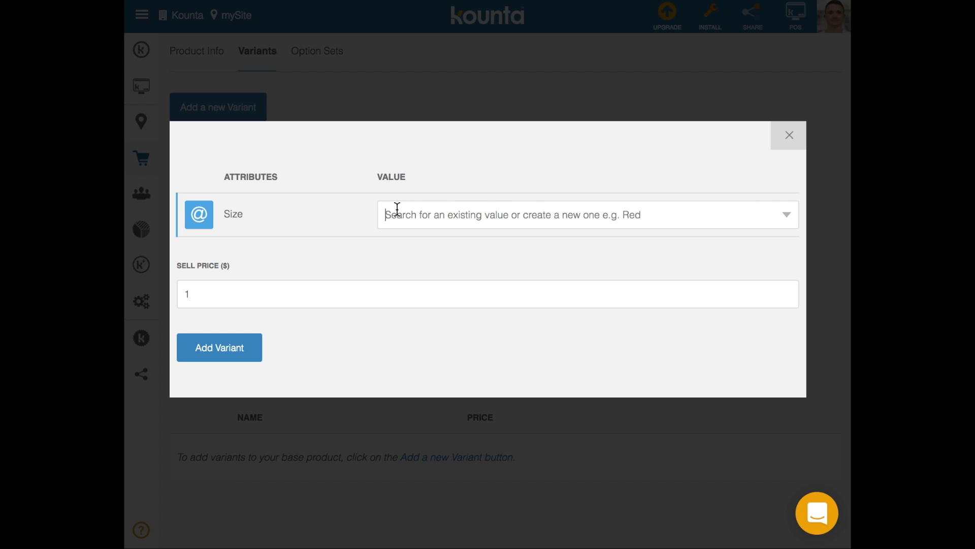
{"action": "type", "text": "large"}
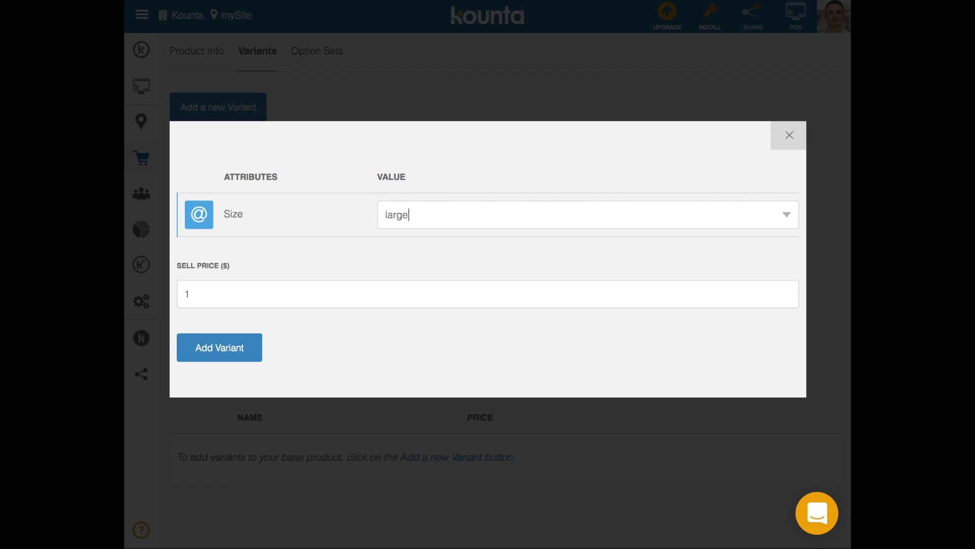
{"action": "left_click", "coordinate": [294, 287]}
{"action": "type", "text": "4"}
{"action": "left_click", "coordinate": [237, 340]}
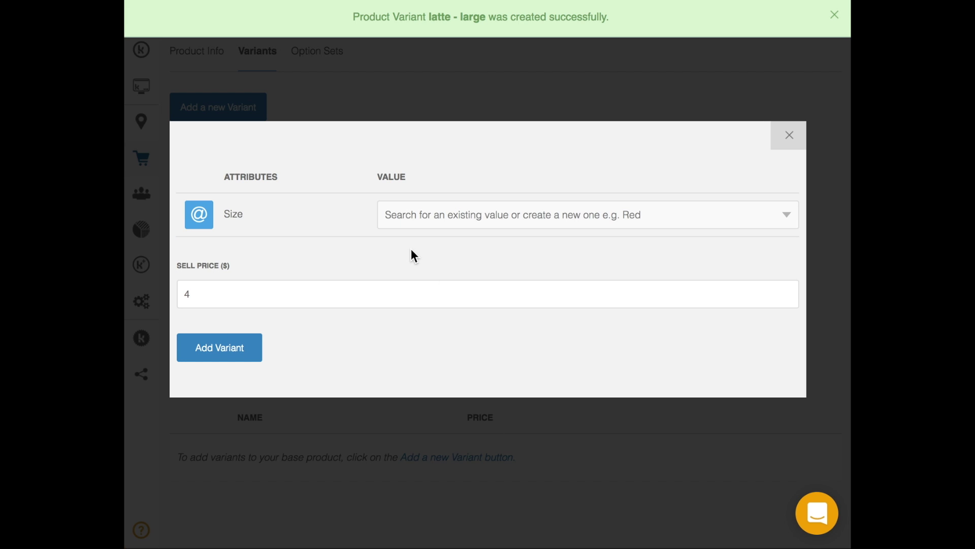
Create a latte variant with the size value "small" and a sell price of $3.5, and close the variant form.
{"action": "left_click", "coordinate": [419, 224]}
{"action": "type", "text": "small"}
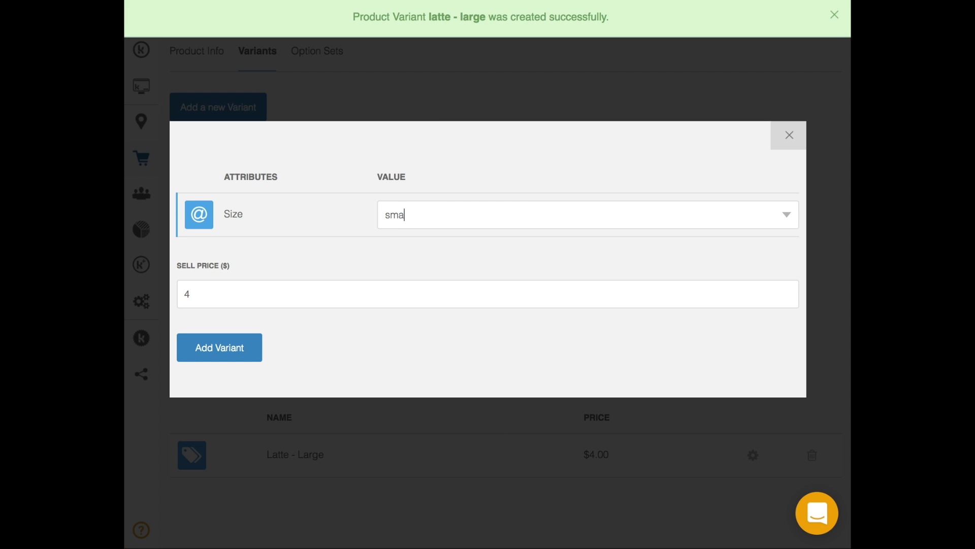
{"action": "left_click", "coordinate": [248, 290]}
{"action": "type", "text": "3.5"}
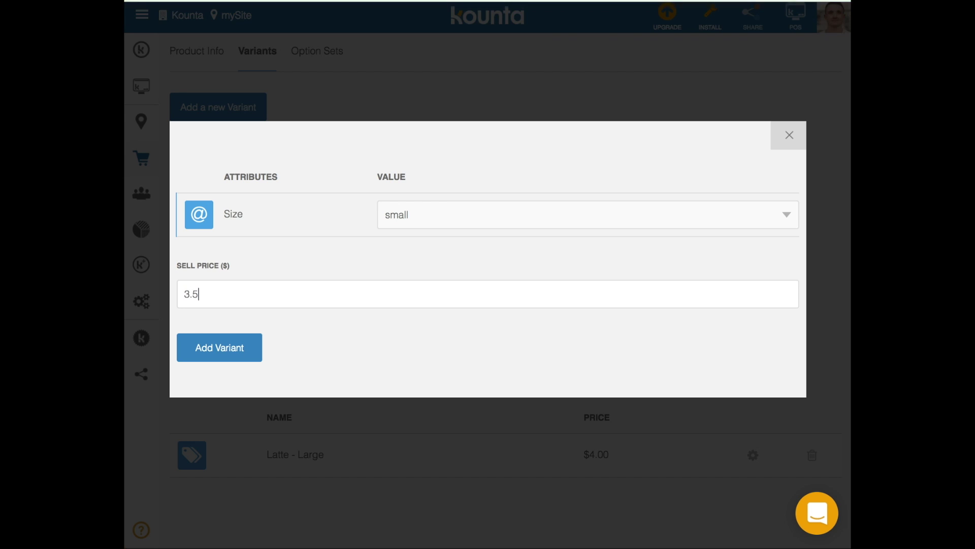
{"action": "left_click", "coordinate": [212, 351]}
{"action": "left_click", "coordinate": [787, 137]}
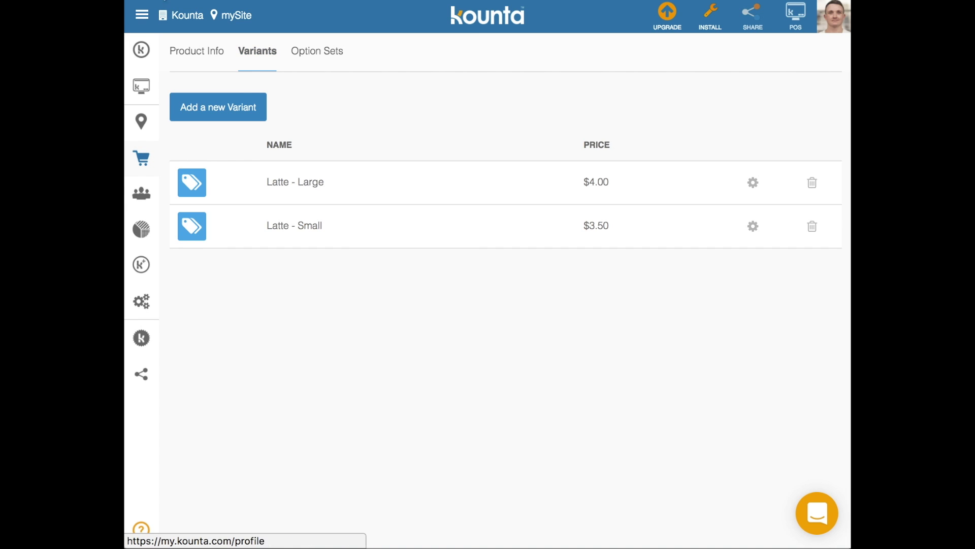
Return to the back office product list from the latte's variants.
{"action": "mouse_move", "coordinate": [144, 140]}
{"action": "left_click", "coordinate": [139, 158]}
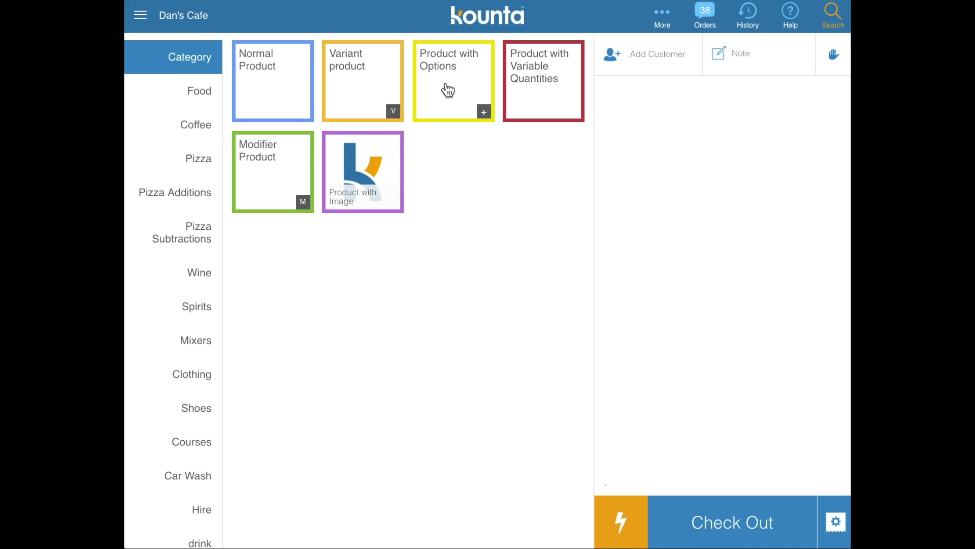
Start an order with Product with Options and choose Option 2 from Option set 1 with the instruction On Side.
{"action": "left_click", "coordinate": [468, 101]}
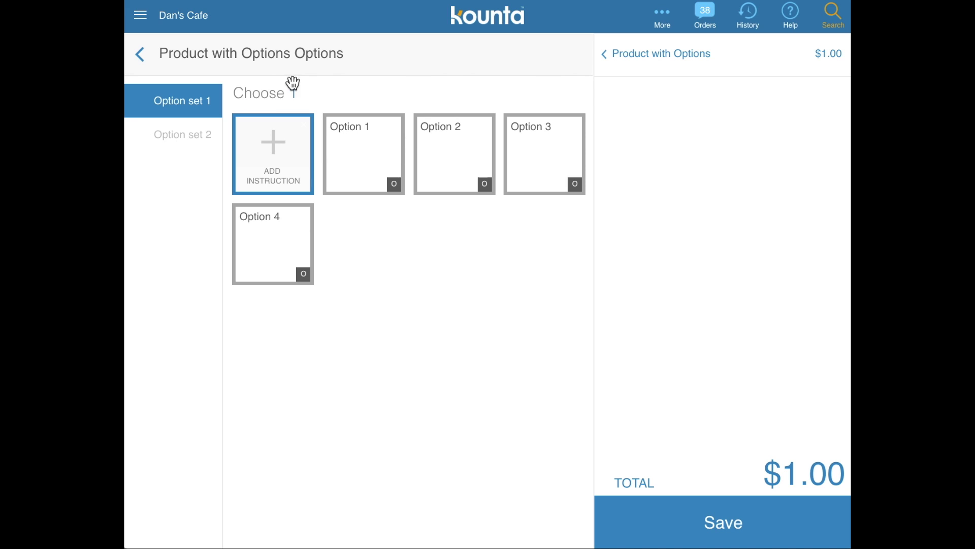
{"action": "left_click", "coordinate": [280, 155]}
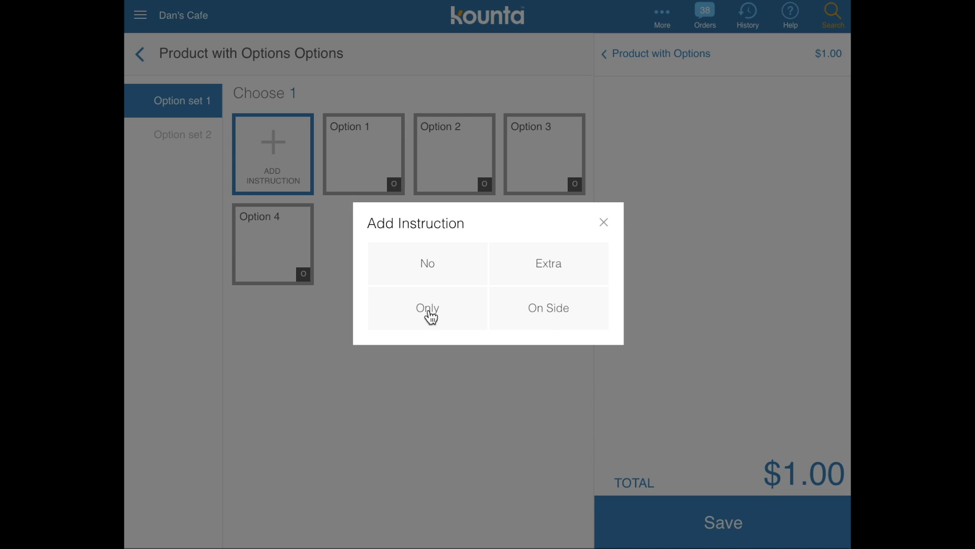
{"action": "left_click", "coordinate": [546, 311]}
{"action": "left_click", "coordinate": [457, 181]}
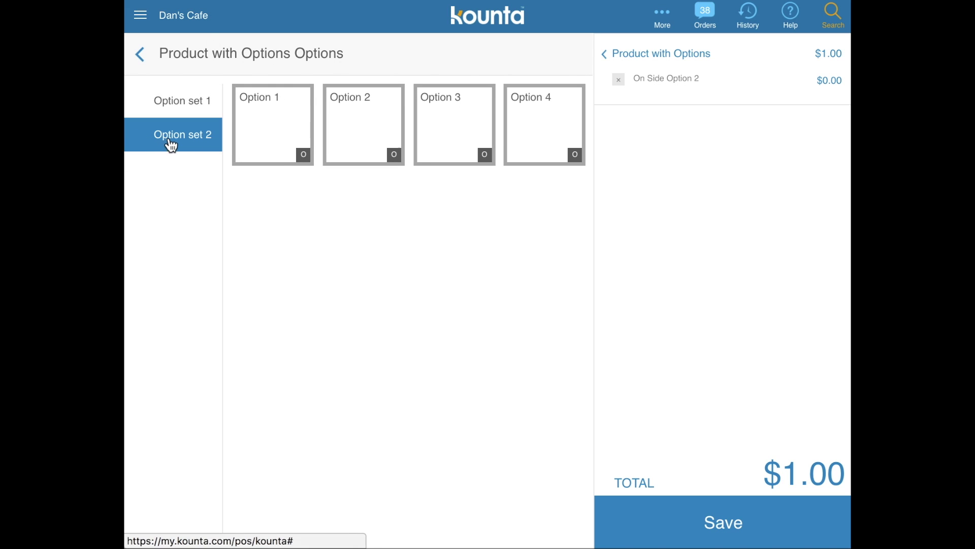
Add Options 1, 2, 3 and 4 plus a second Option 3 from Option set 2, and save the product to the order.
{"action": "left_click", "coordinate": [279, 143]}
{"action": "left_click", "coordinate": [366, 148]}
{"action": "left_click", "coordinate": [426, 136]}
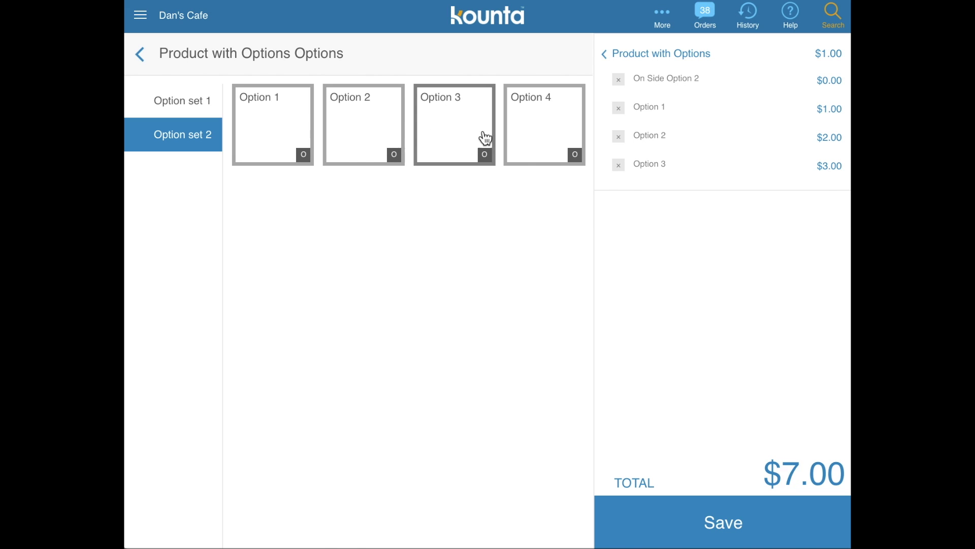
{"action": "left_click", "coordinate": [511, 139]}
{"action": "left_click", "coordinate": [447, 146]}
{"action": "left_click", "coordinate": [702, 525]}
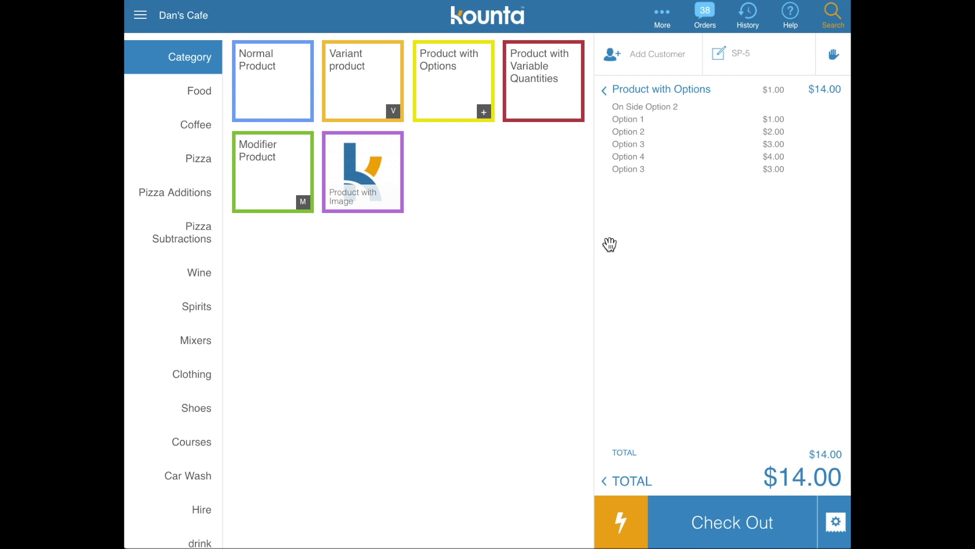
Add a Hawaiian pizza to the order with Chilli, Fontina and On Side Fiore Di Latte.
{"action": "left_click", "coordinate": [193, 158]}
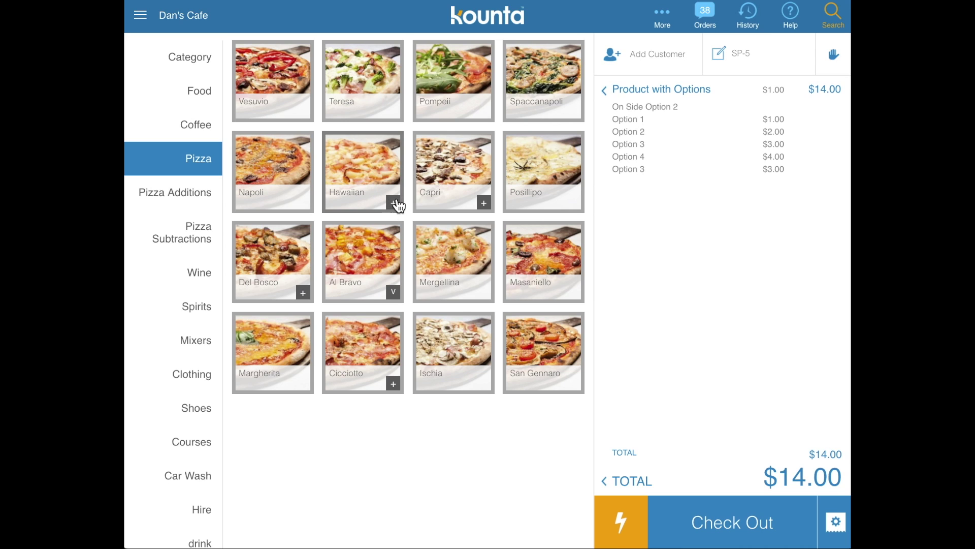
{"action": "left_click", "coordinate": [373, 163]}
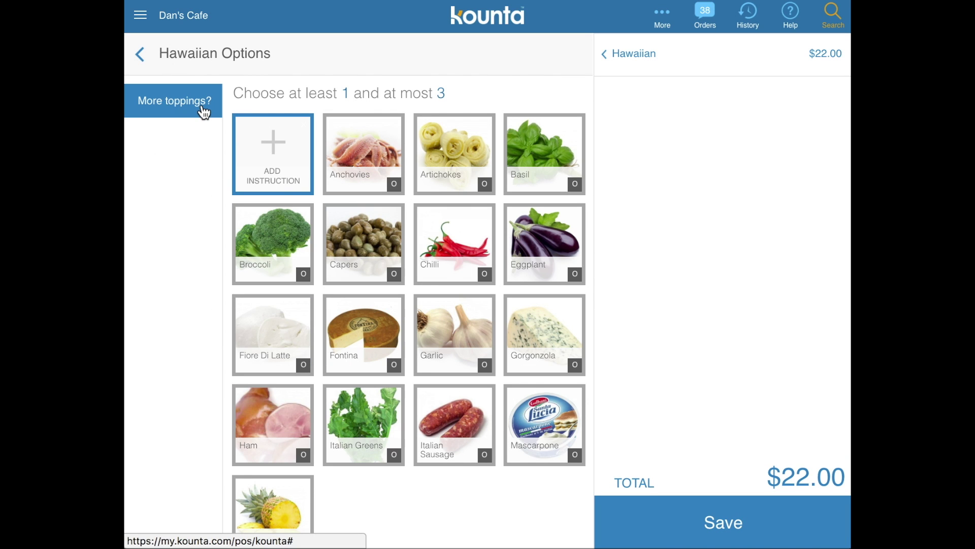
{"action": "left_click", "coordinate": [437, 243]}
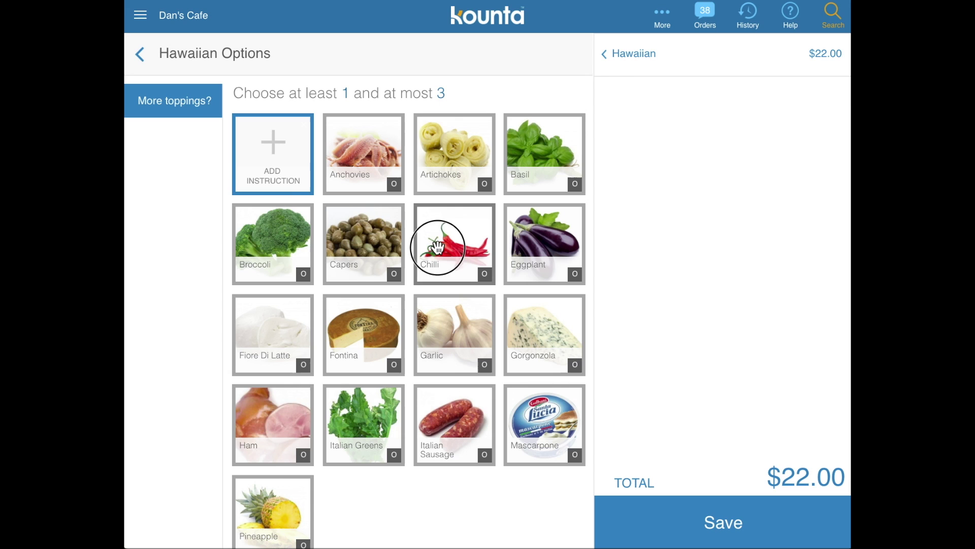
{"action": "left_click", "coordinate": [380, 327]}
{"action": "left_click", "coordinate": [262, 158]}
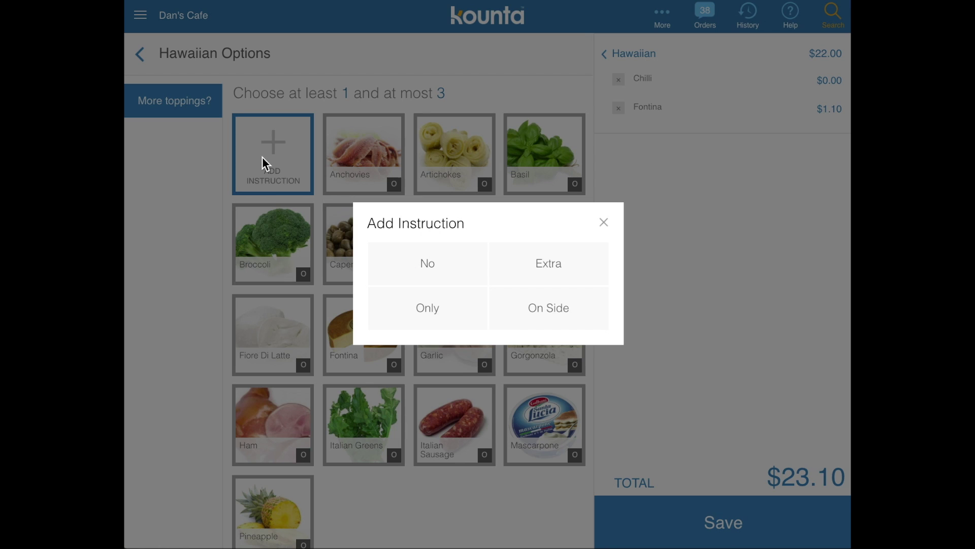
{"action": "left_click", "coordinate": [570, 309]}
{"action": "left_click", "coordinate": [264, 339]}
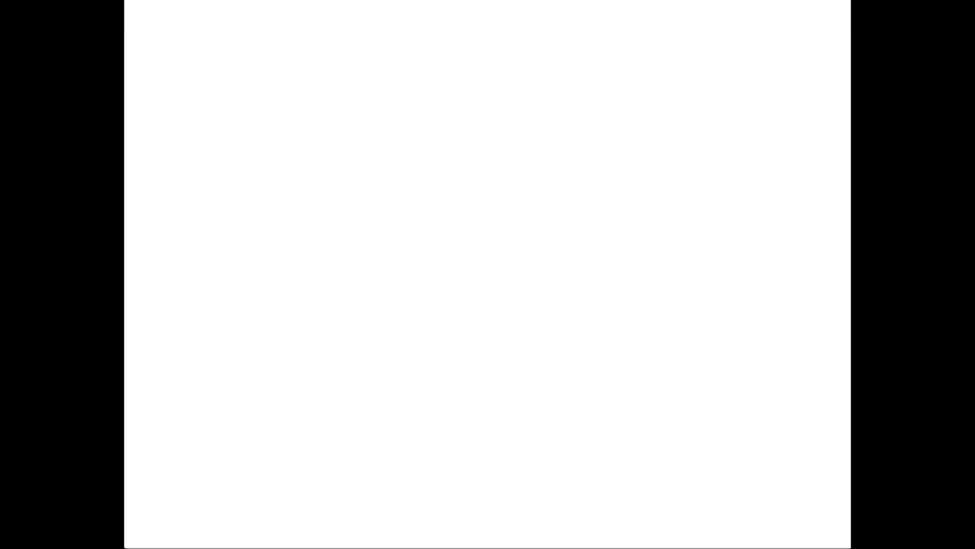
In the back office, create an option set named "Sauce?".
{"action": "left_click", "coordinate": [143, 162]}
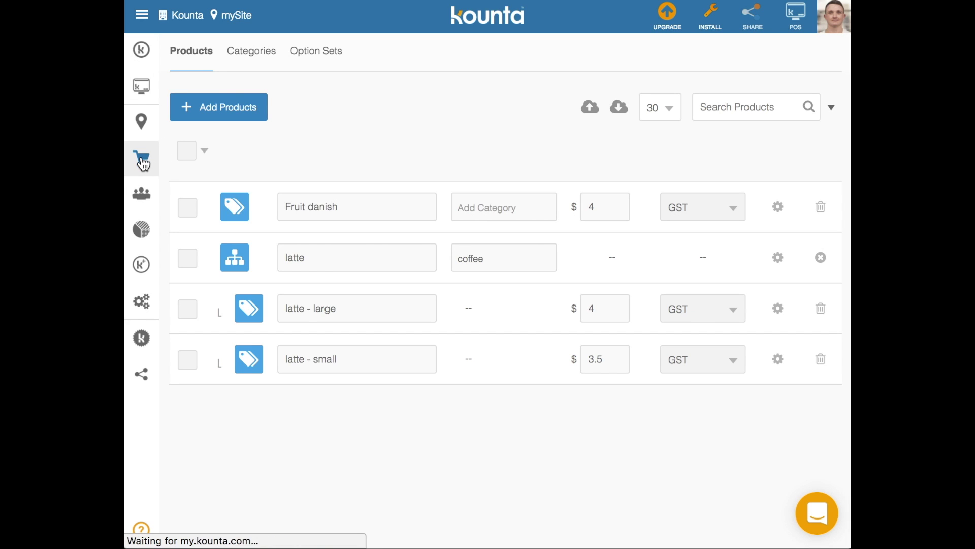
{"action": "left_click", "coordinate": [324, 53]}
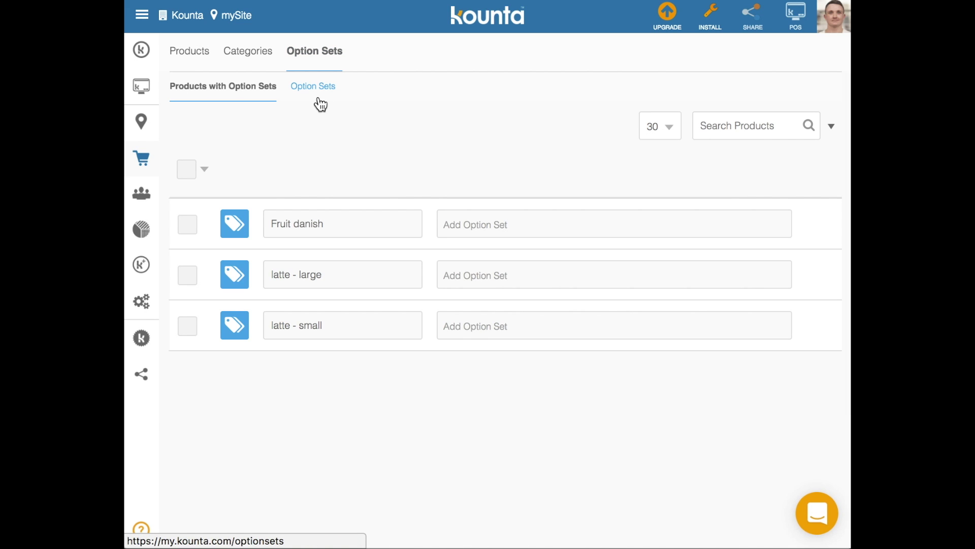
{"action": "left_click", "coordinate": [316, 92]}
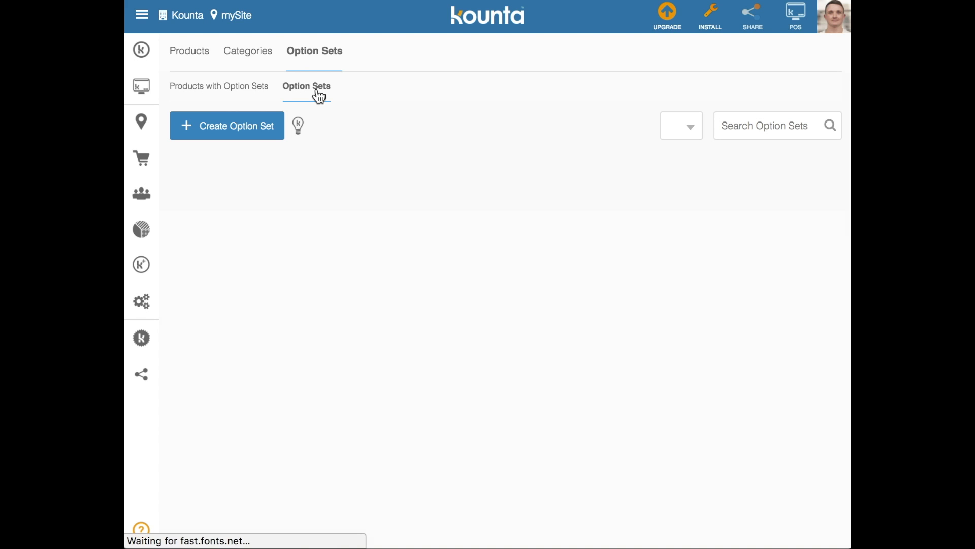
{"action": "left_click", "coordinate": [218, 131]}
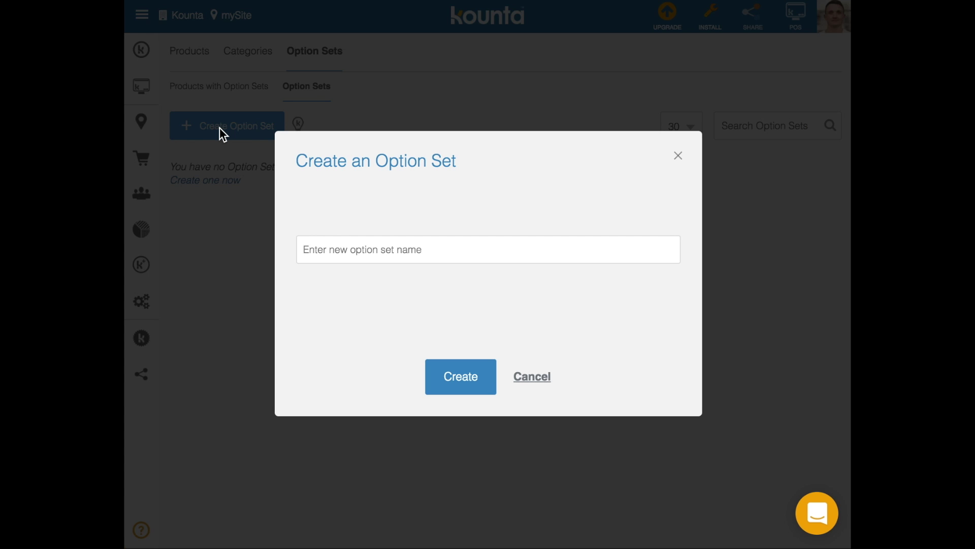
{"action": "type", "text": "Sauce?"}
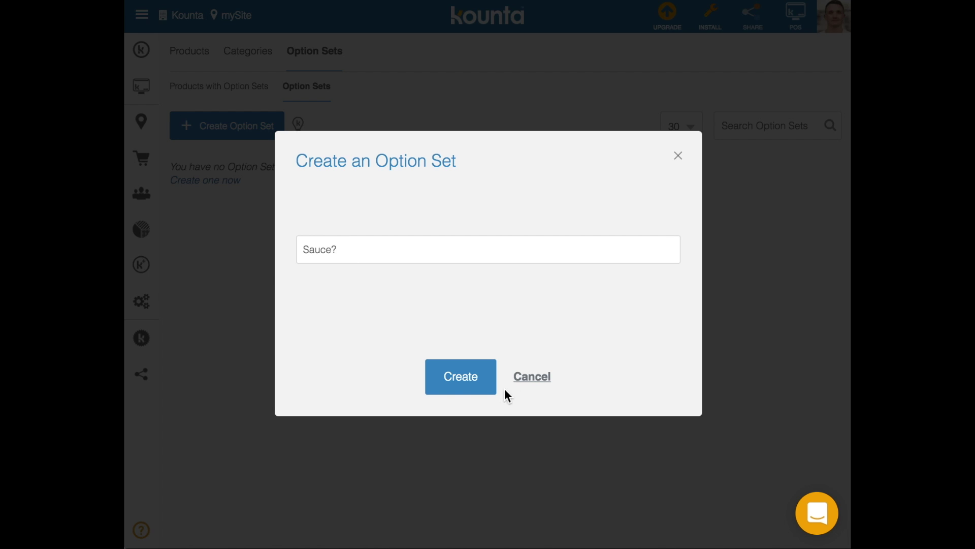
{"action": "left_click", "coordinate": [449, 377]}
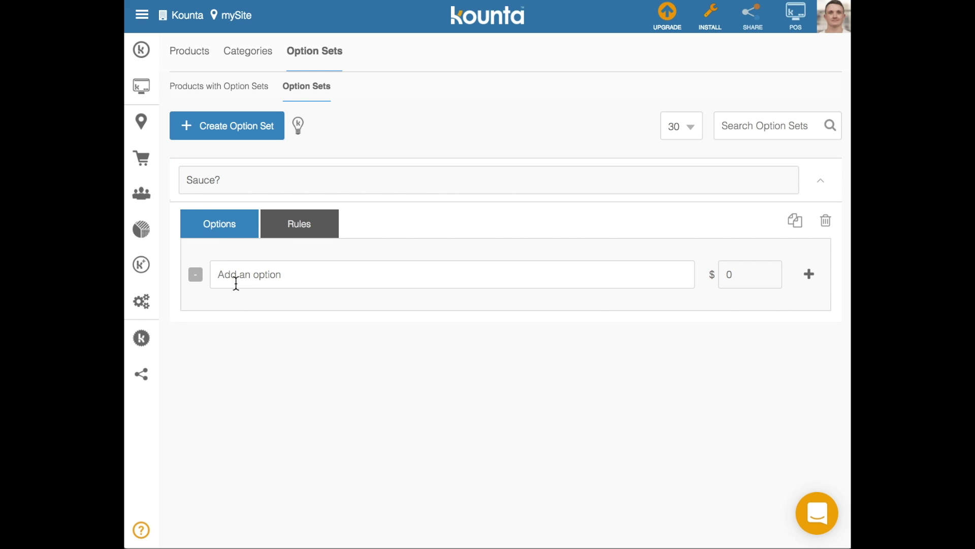
Add the options "BBQ" and "Tom" at no charge and "Truffle Oil" at $2 to the Sauce? option set.
{"action": "type", "text": "BBQ"}
{"action": "left_click", "coordinate": [810, 274]}
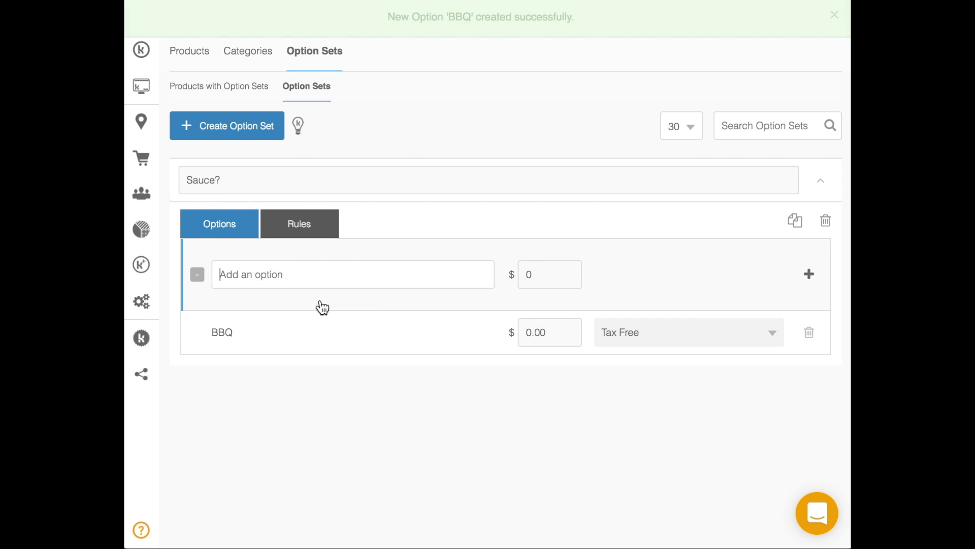
{"action": "type", "text": "Tom"}
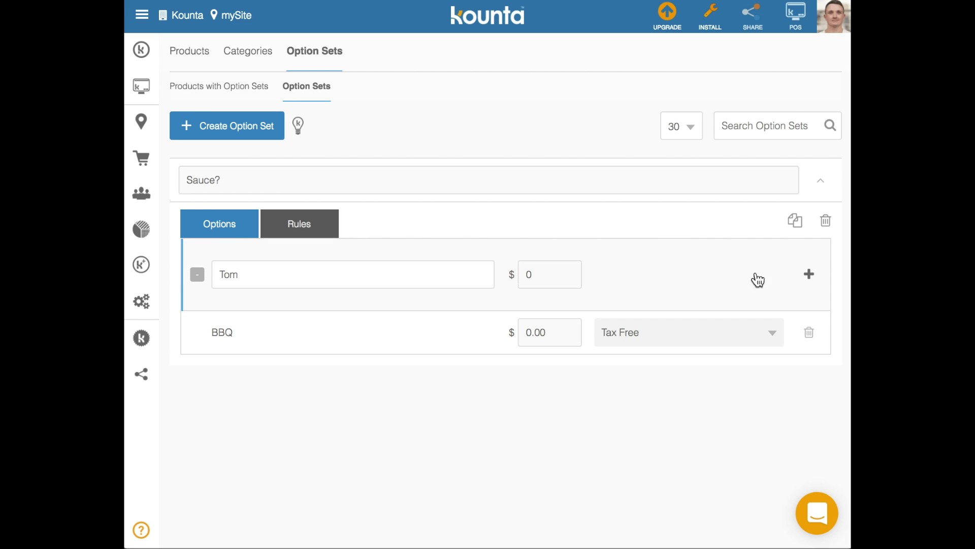
{"action": "left_click", "coordinate": [808, 275]}
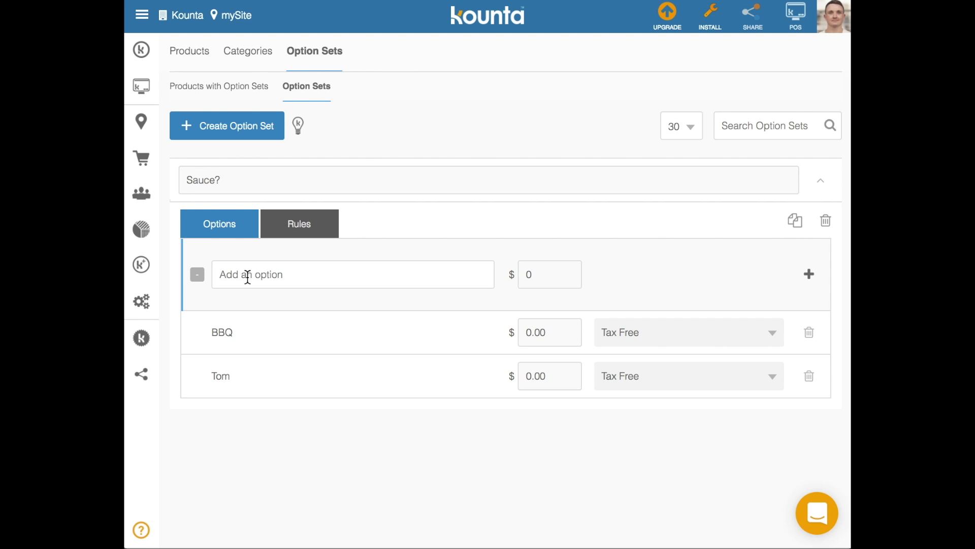
{"action": "type", "text": "Truffle Oil"}
{"action": "left_click", "coordinate": [553, 274]}
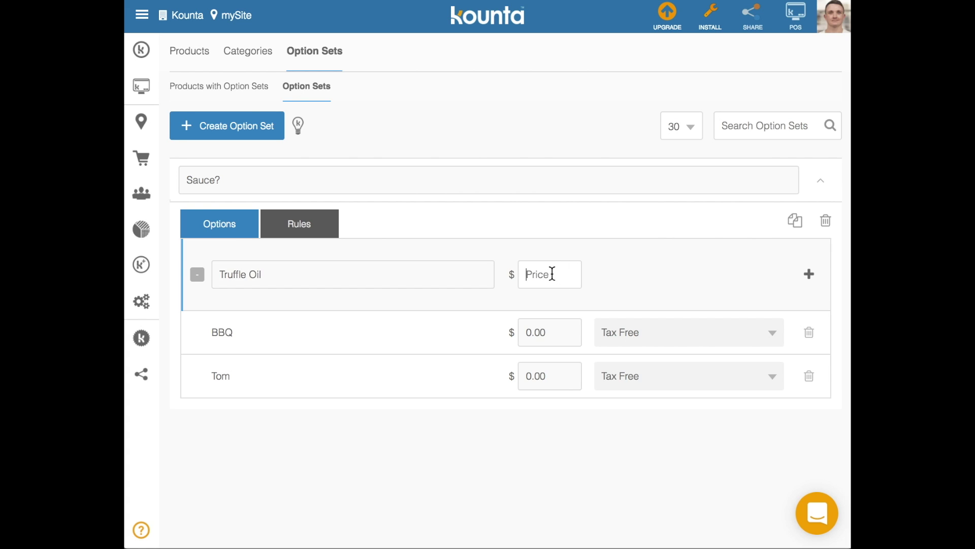
{"action": "type", "text": "2"}
{"action": "left_click", "coordinate": [809, 276]}
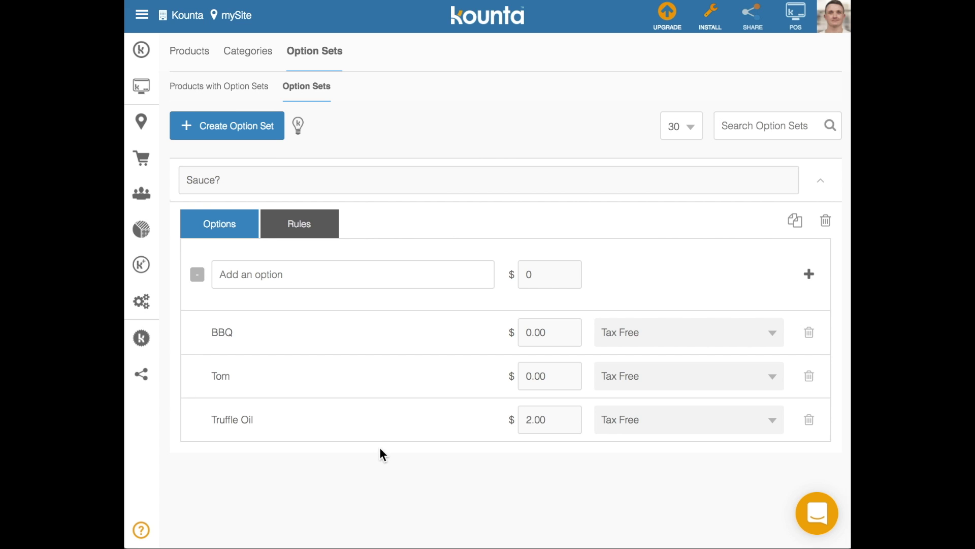
Set the Sauce? option set's minimum selection to 0 and maximum selection to 3, and toggle its option prefixes setting.
{"action": "left_click", "coordinate": [298, 227]}
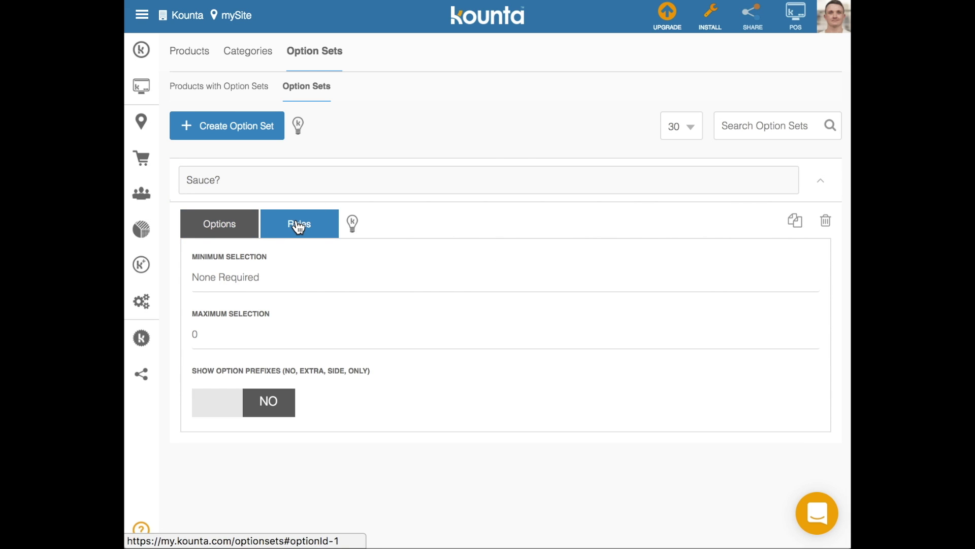
{"action": "left_click", "coordinate": [272, 278]}
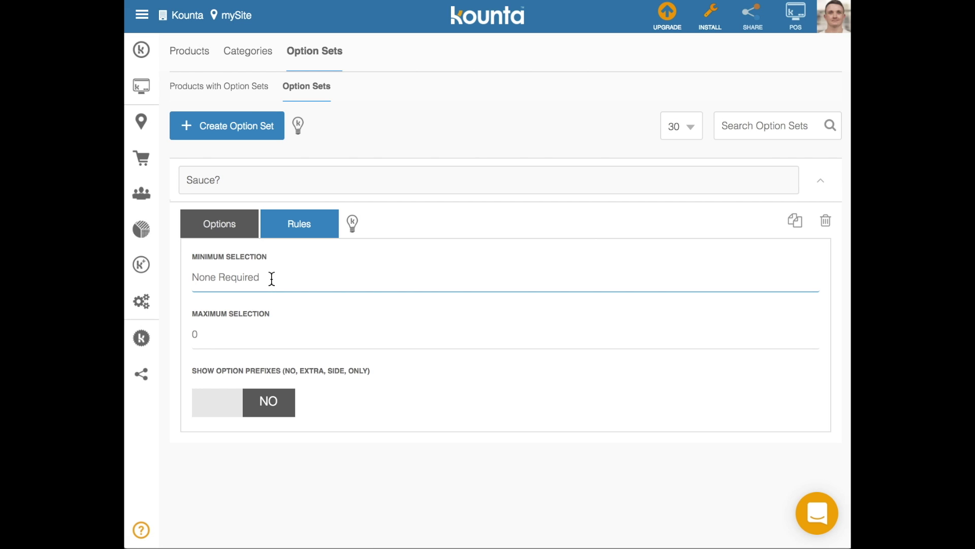
{"action": "type", "text": "0"}
{"action": "left_click", "coordinate": [256, 339]}
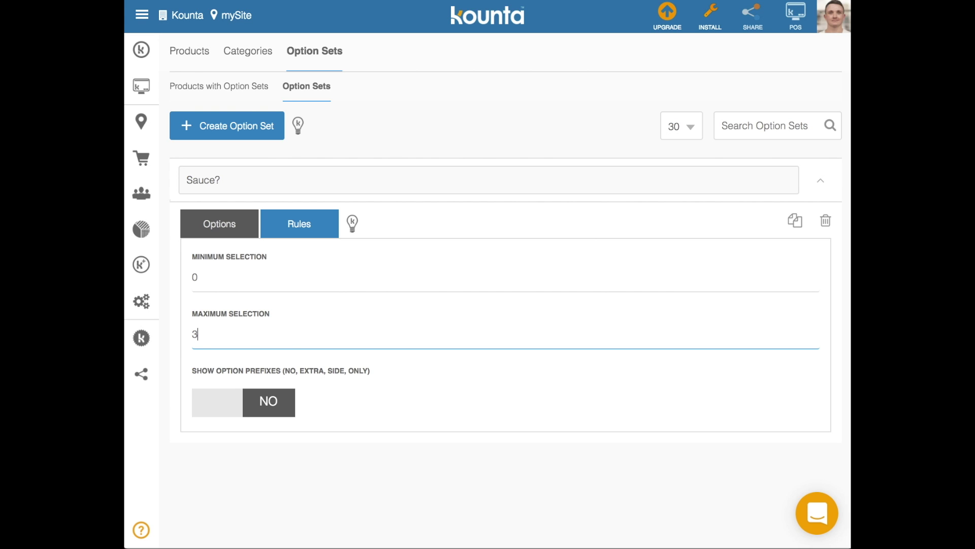
{"action": "left_click", "coordinate": [253, 403]}
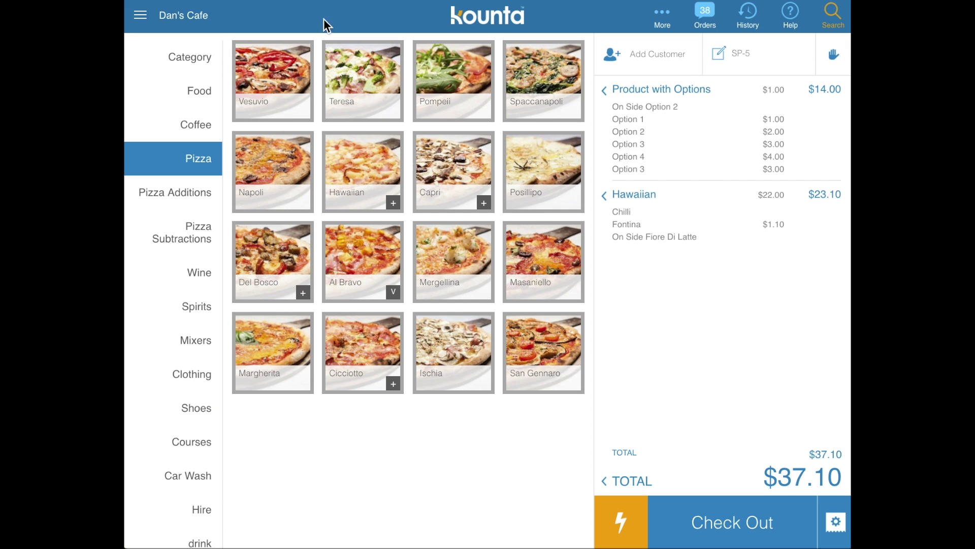
In the POS, add another Hawaiian pizza to the order with Only Artichokes, Extra Broccoli and No Chilli.
{"action": "left_click", "coordinate": [365, 191]}
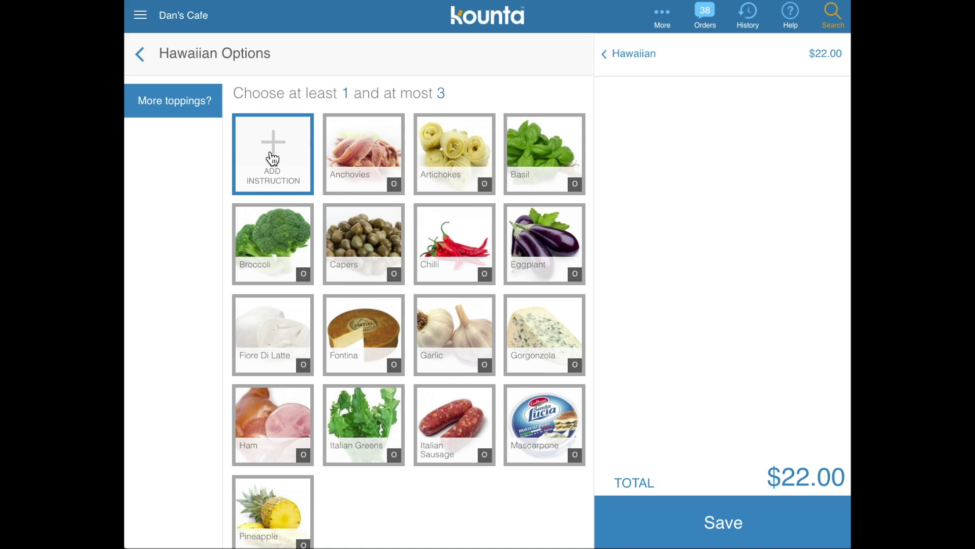
{"action": "left_click", "coordinate": [273, 158]}
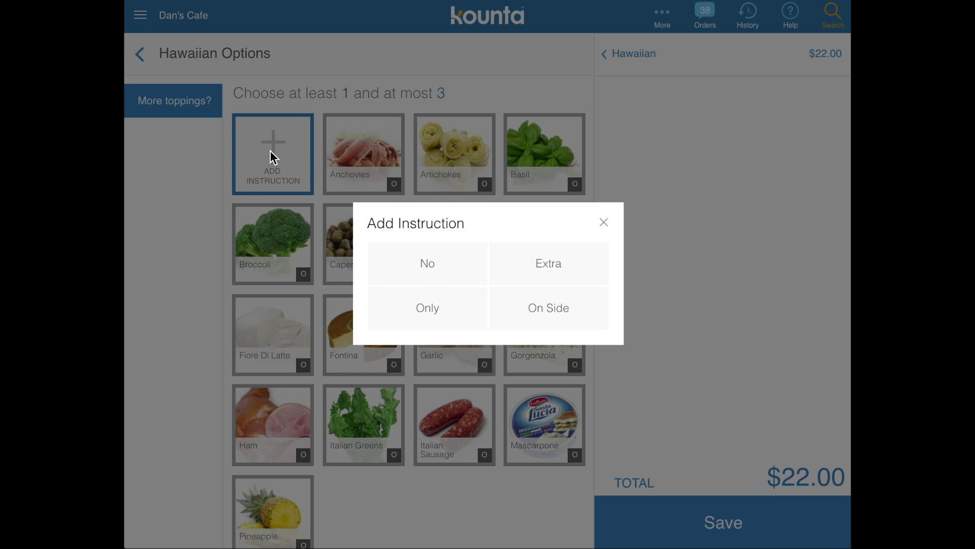
{"action": "left_click", "coordinate": [441, 308]}
{"action": "left_click", "coordinate": [440, 175]}
{"action": "left_click", "coordinate": [289, 179]}
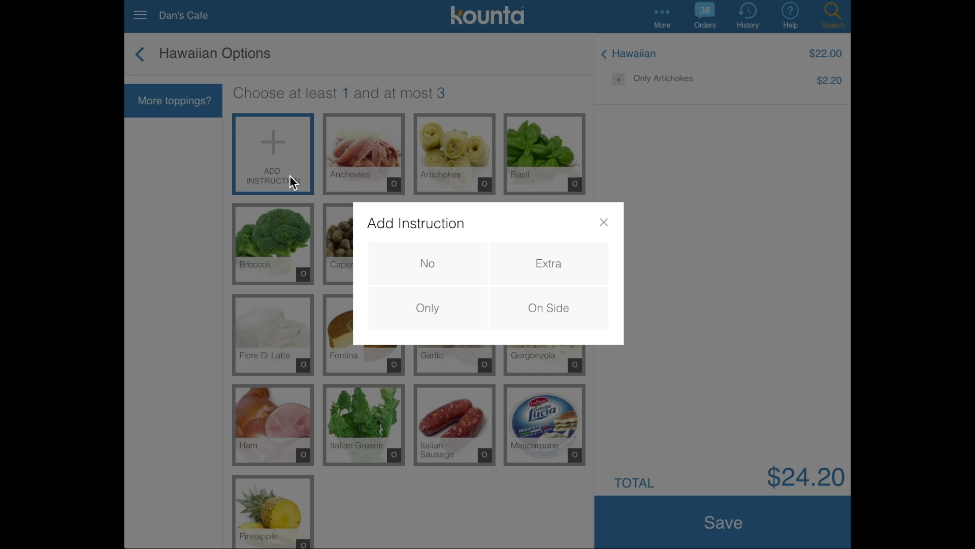
{"action": "left_click", "coordinate": [558, 276]}
{"action": "left_click", "coordinate": [282, 279]}
{"action": "left_click", "coordinate": [281, 175]}
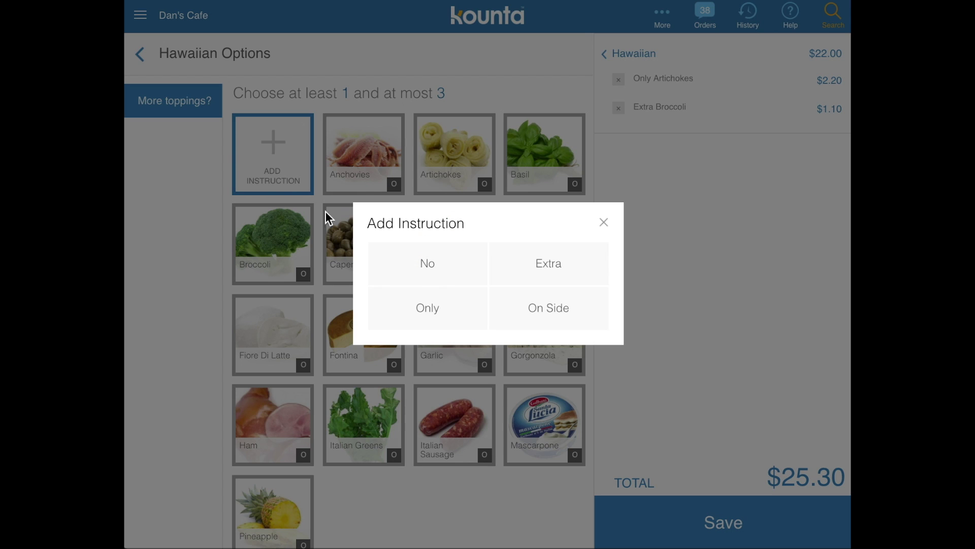
{"action": "left_click", "coordinate": [428, 285]}
{"action": "left_click", "coordinate": [430, 256]}
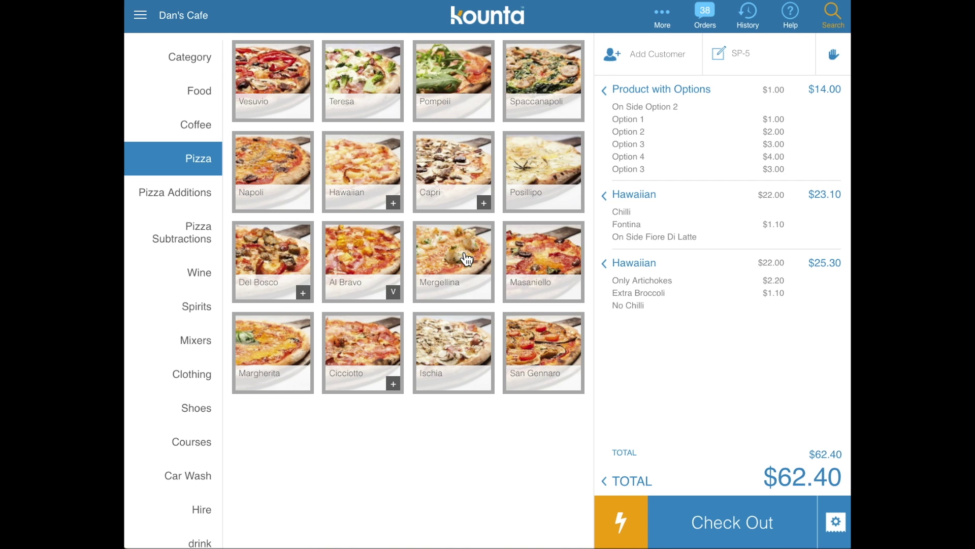
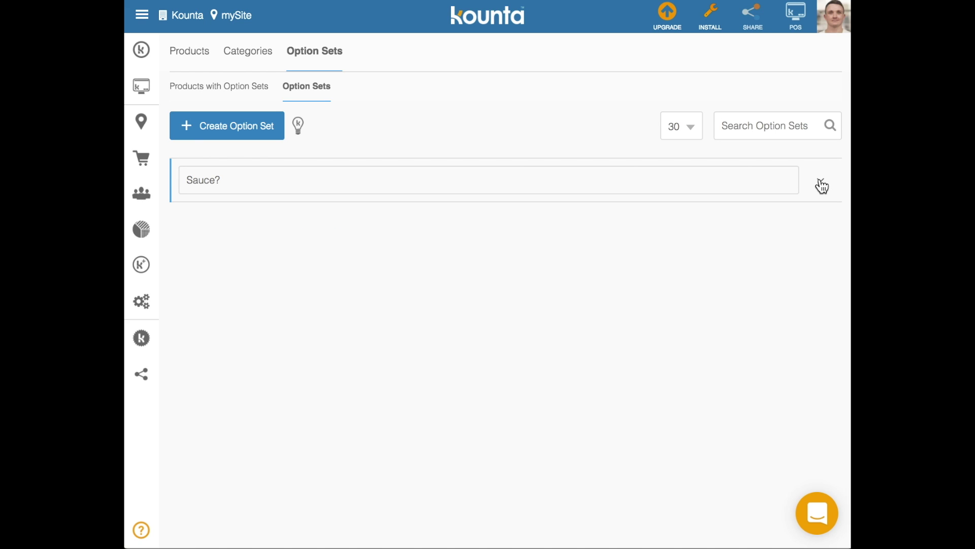
In the back office's list of products with option sets, assign the Sauce? option set to the Fruit danish product.
{"action": "left_click", "coordinate": [228, 85]}
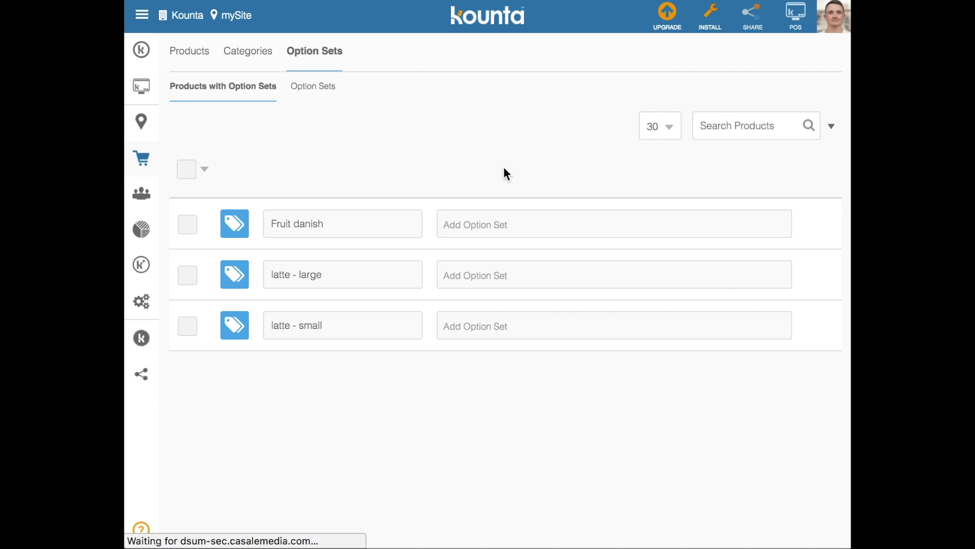
{"action": "left_click", "coordinate": [487, 215]}
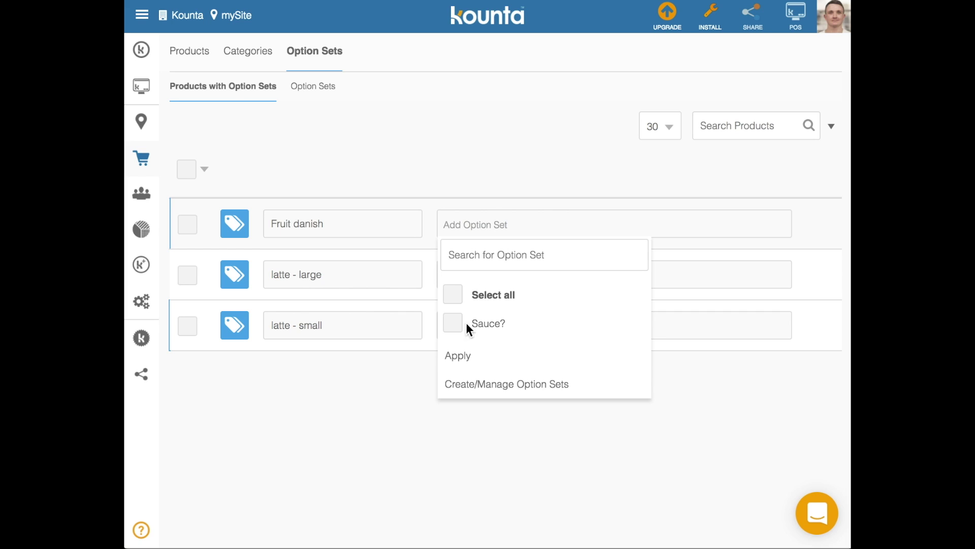
{"action": "left_click", "coordinate": [451, 325]}
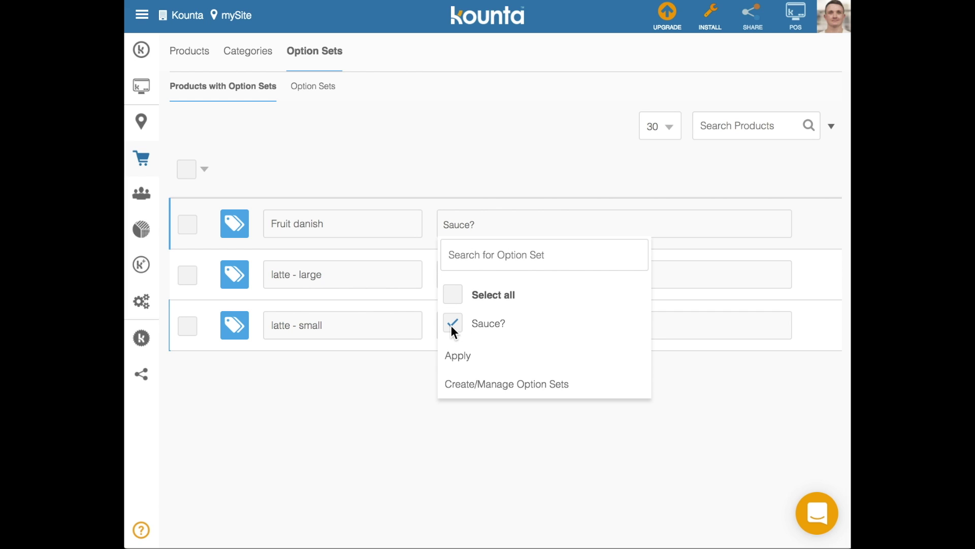
{"action": "left_click", "coordinate": [372, 395]}
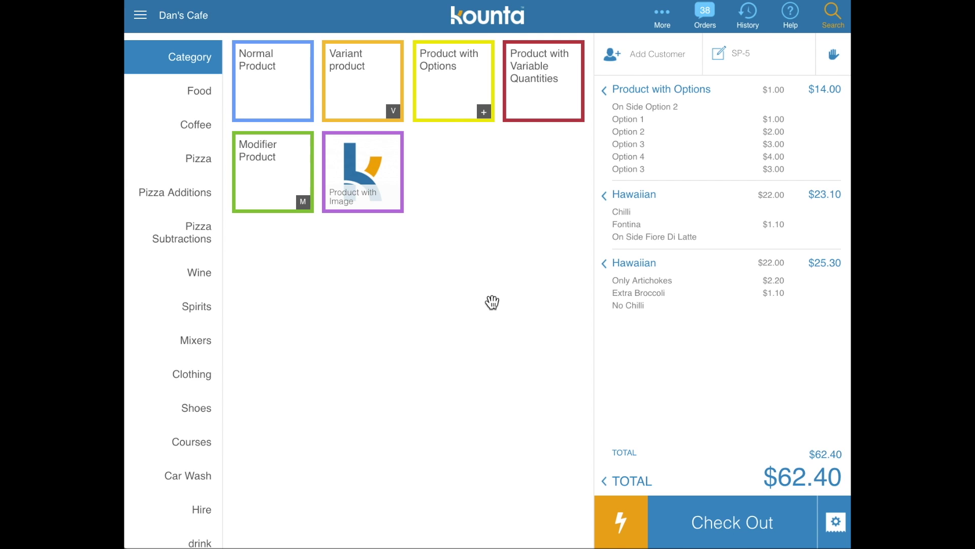
In the POS, add Product with Variable Quantities to the order with a quantity of 4.23.
{"action": "left_click", "coordinate": [538, 94]}
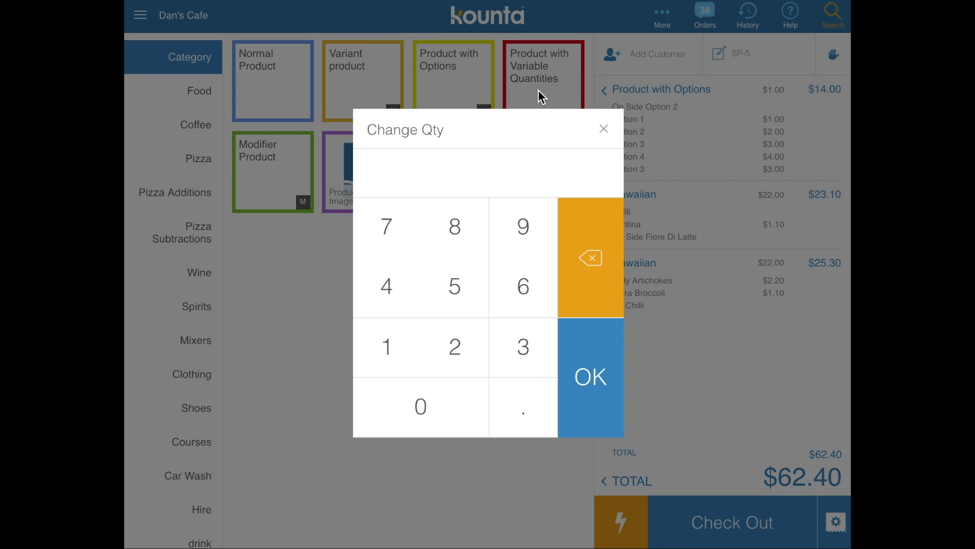
{"action": "left_click", "coordinate": [395, 273]}
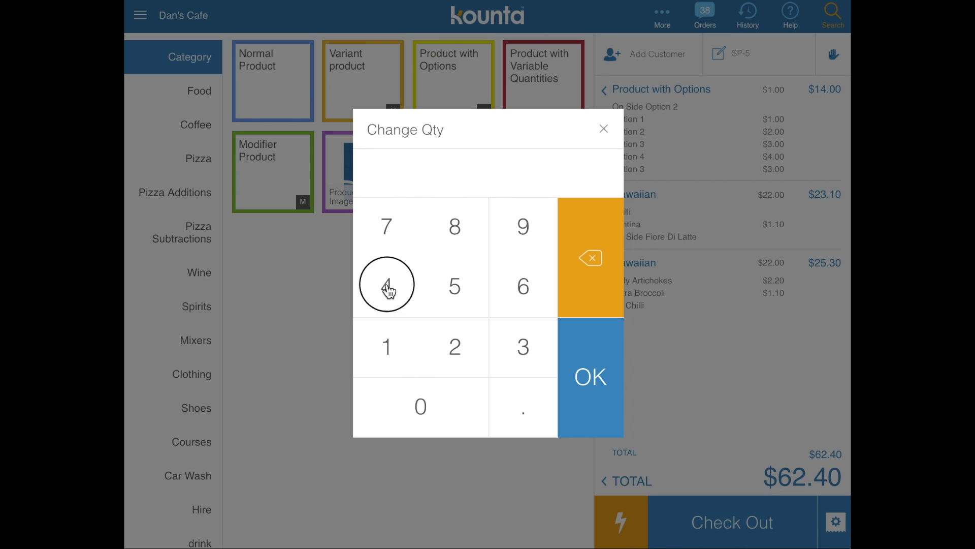
{"action": "left_click", "coordinate": [516, 408]}
{"action": "left_click", "coordinate": [477, 358]}
{"action": "left_click", "coordinate": [523, 355]}
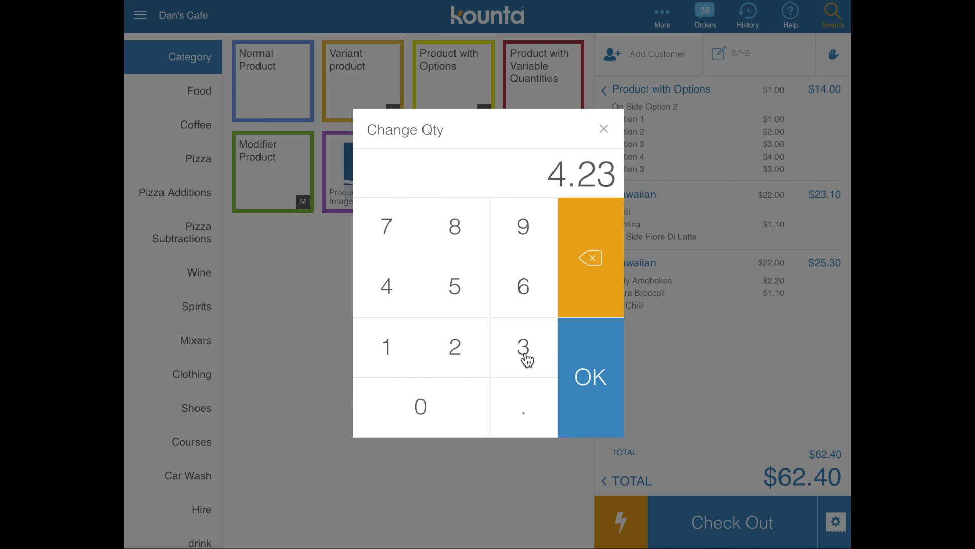
{"action": "left_click", "coordinate": [583, 378]}
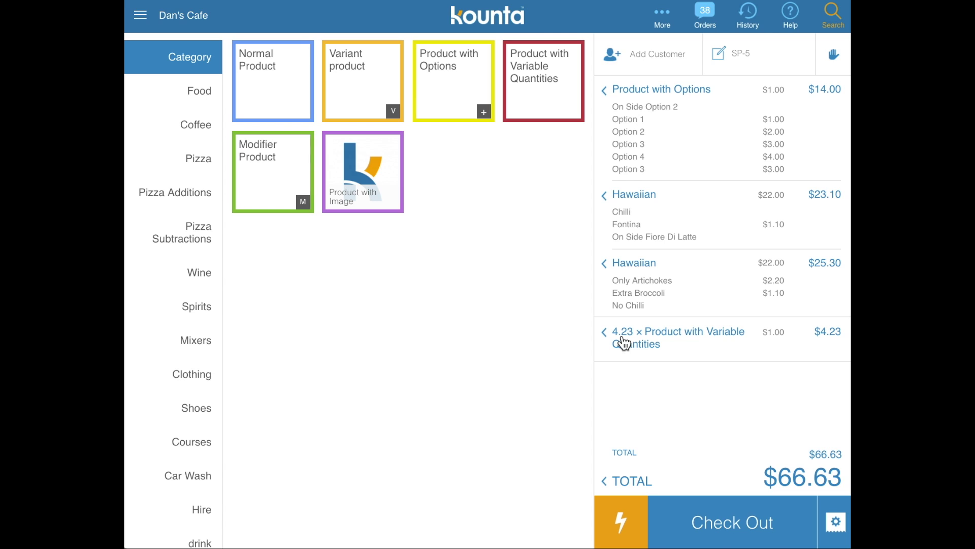
Add Product with Variable Quantities to the order again with a quantity of 78.
{"action": "left_click", "coordinate": [522, 106]}
{"action": "left_click", "coordinate": [391, 225]}
{"action": "left_click", "coordinate": [455, 224]}
{"action": "left_click", "coordinate": [584, 372]}
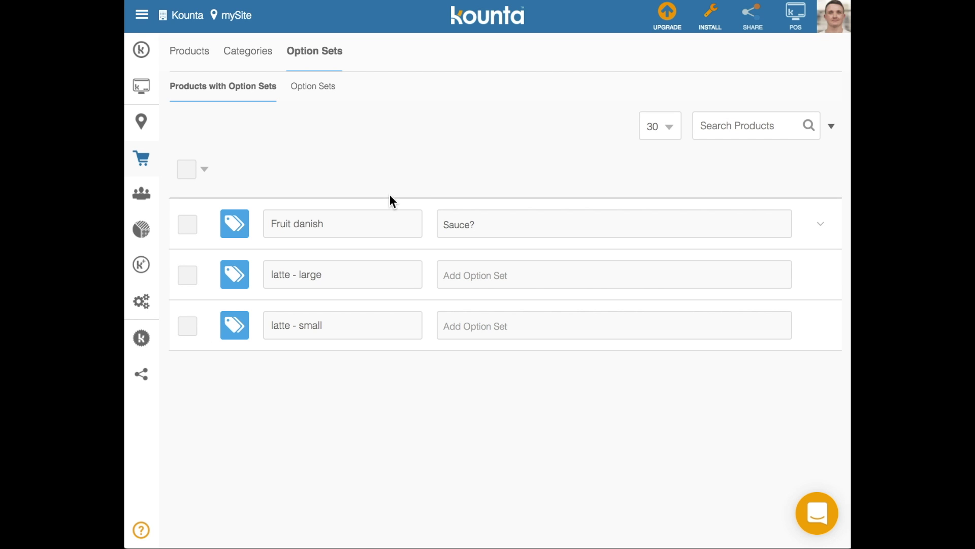
In the back office, turn on the variable quantity prompt for the Fruit danish product and save it.
{"action": "left_click", "coordinate": [141, 158]}
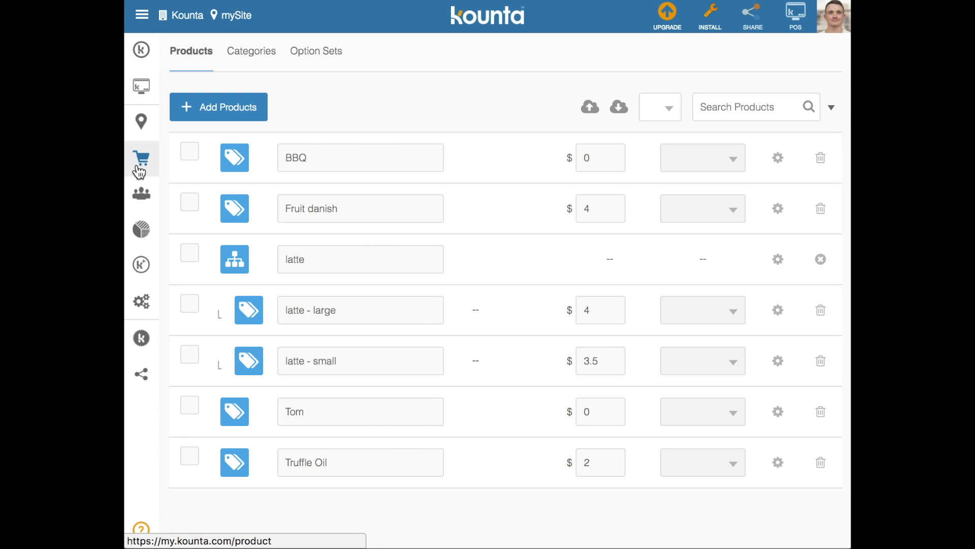
{"action": "left_click", "coordinate": [142, 13]}
{"action": "left_click", "coordinate": [140, 157]}
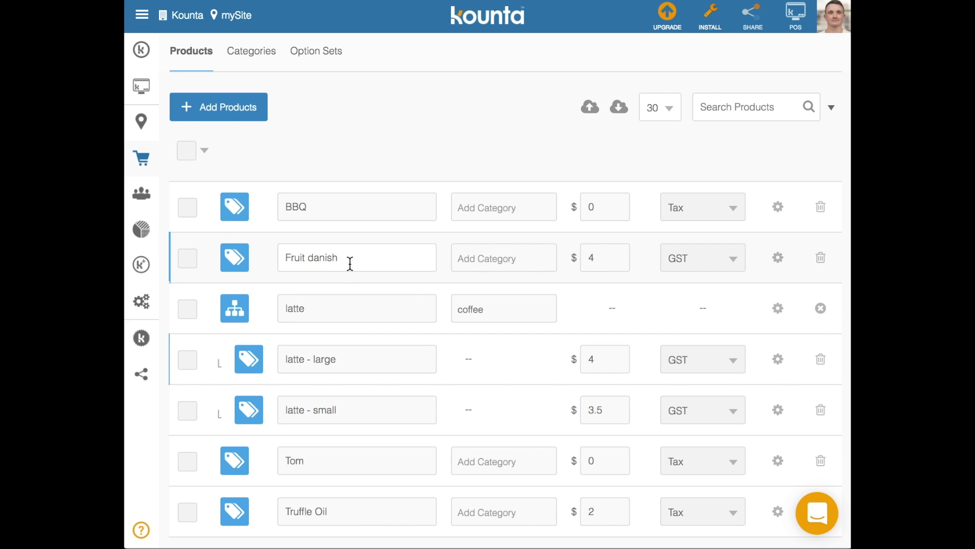
{"action": "left_click", "coordinate": [782, 266]}
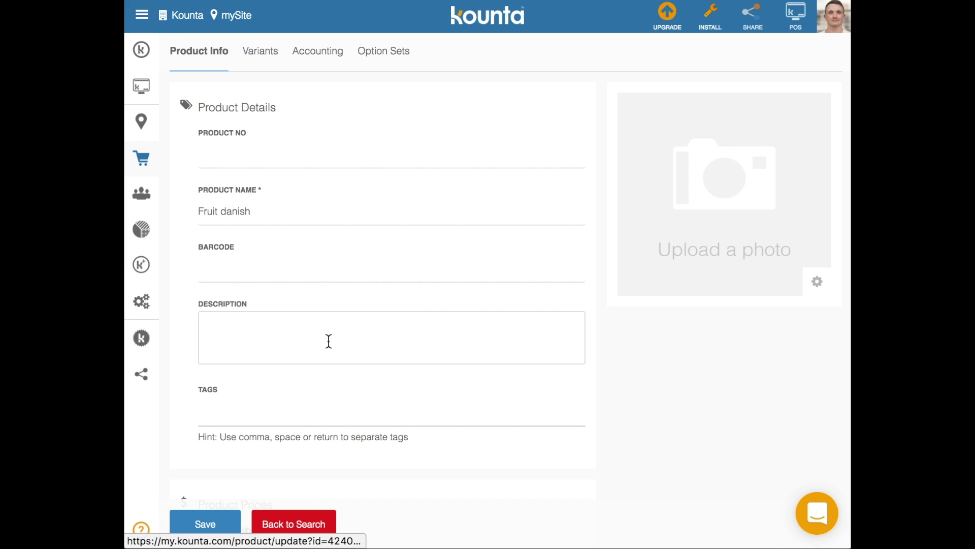
{"action": "scroll", "coordinate": [330, 323], "scroll_direction": "down", "scroll_amount": 12}
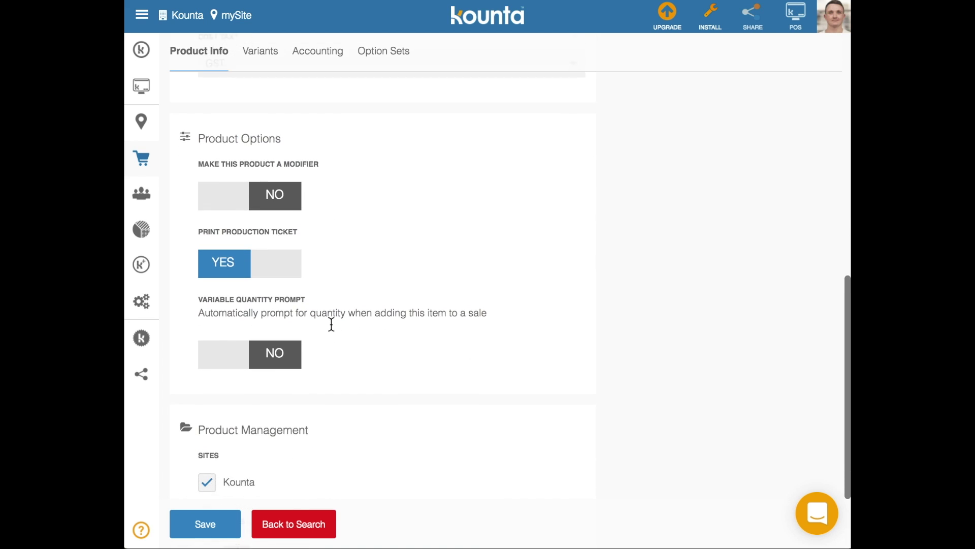
{"action": "scroll", "coordinate": [331, 324], "scroll_direction": "down", "scroll_amount": 1}
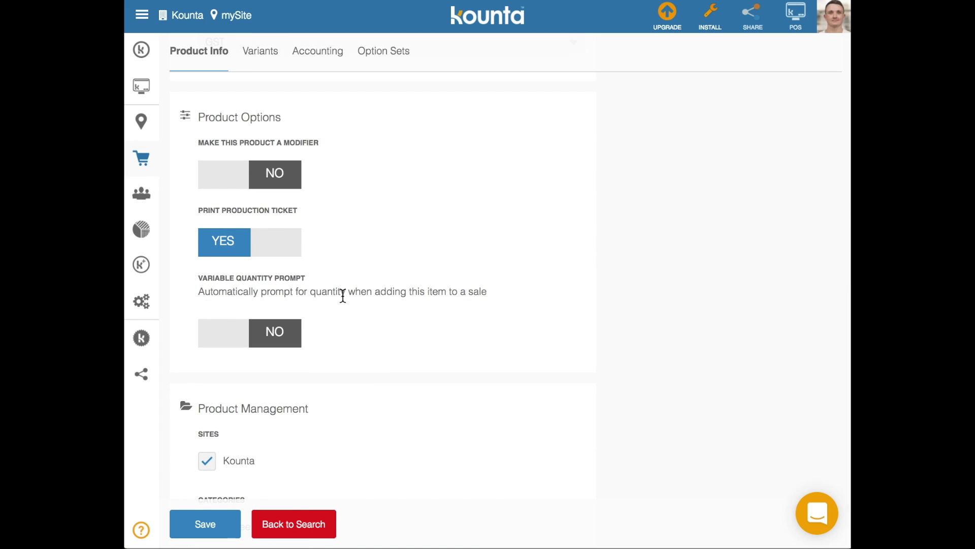
{"action": "left_click", "coordinate": [239, 337]}
{"action": "left_click", "coordinate": [206, 529]}
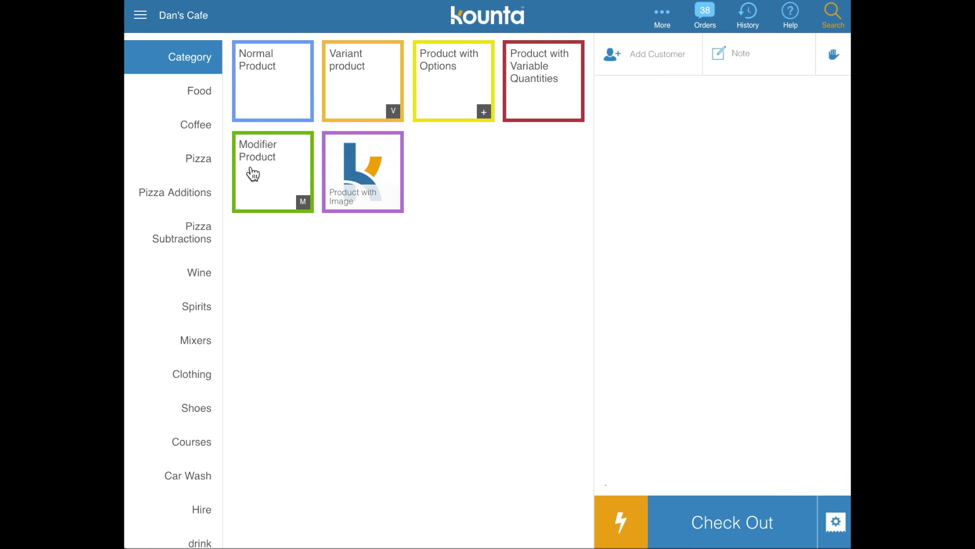
In the POS, try to add Modifier Product alone to the empty order, and open Product with Options and return without choosing any options.
{"action": "left_click", "coordinate": [275, 180]}
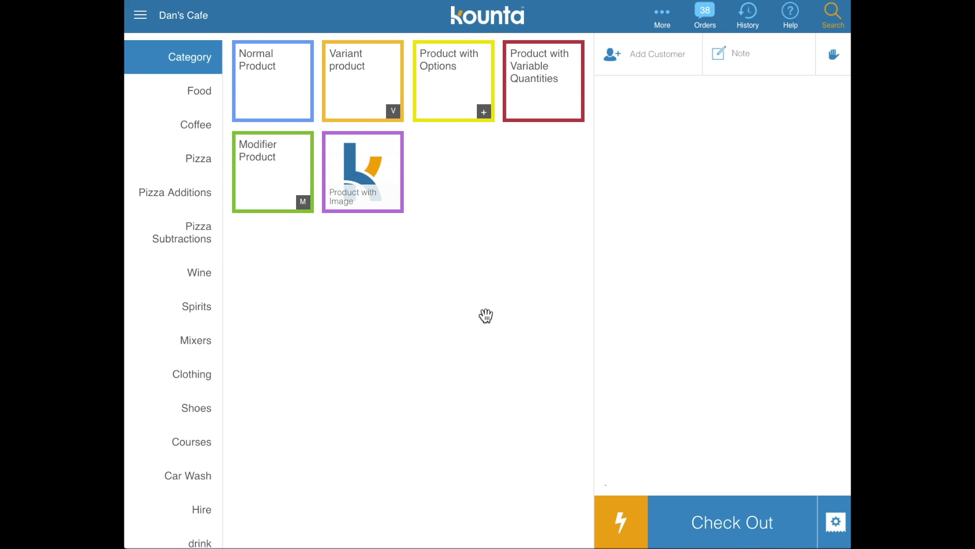
{"action": "left_click", "coordinate": [453, 103]}
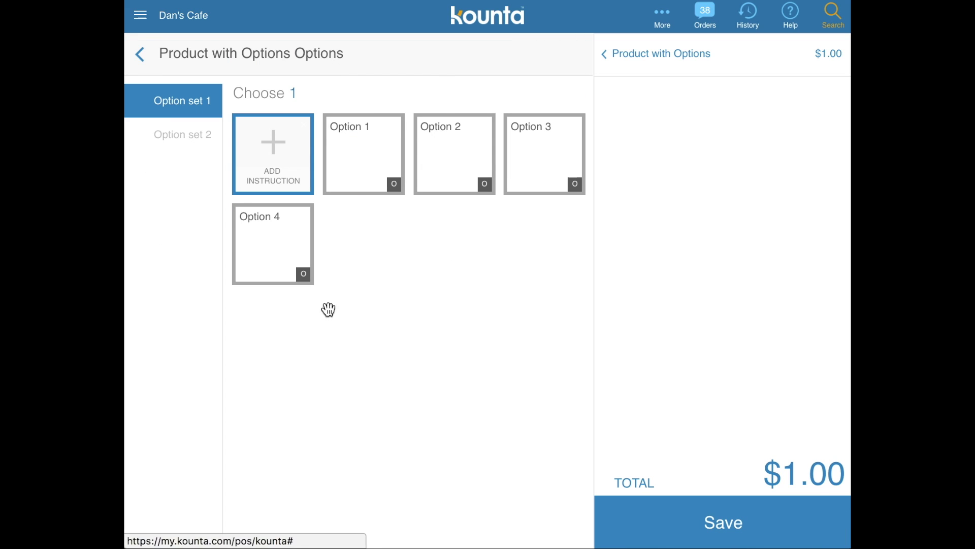
{"action": "left_click", "coordinate": [140, 56]}
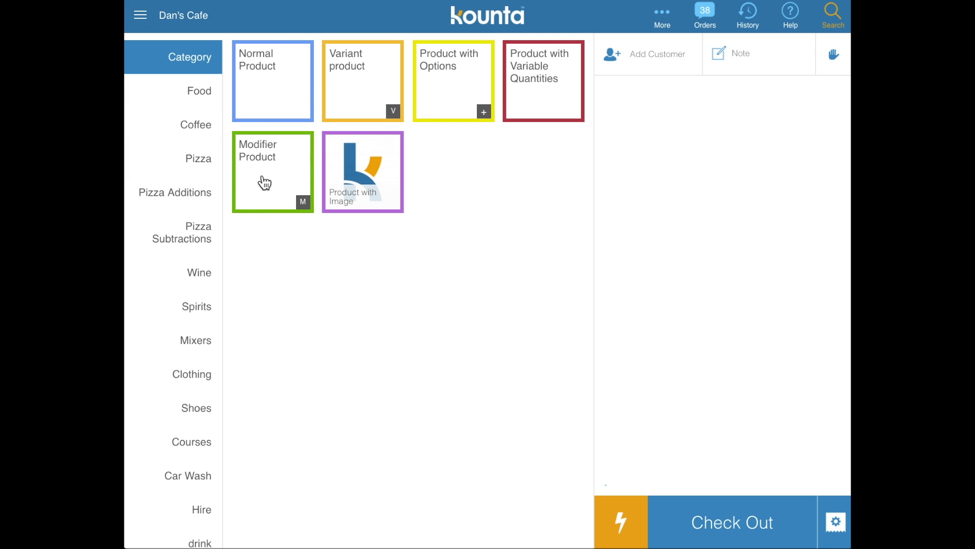
Add Normal Product to the order and attach Modifier Product to it five times.
{"action": "left_click", "coordinate": [268, 78]}
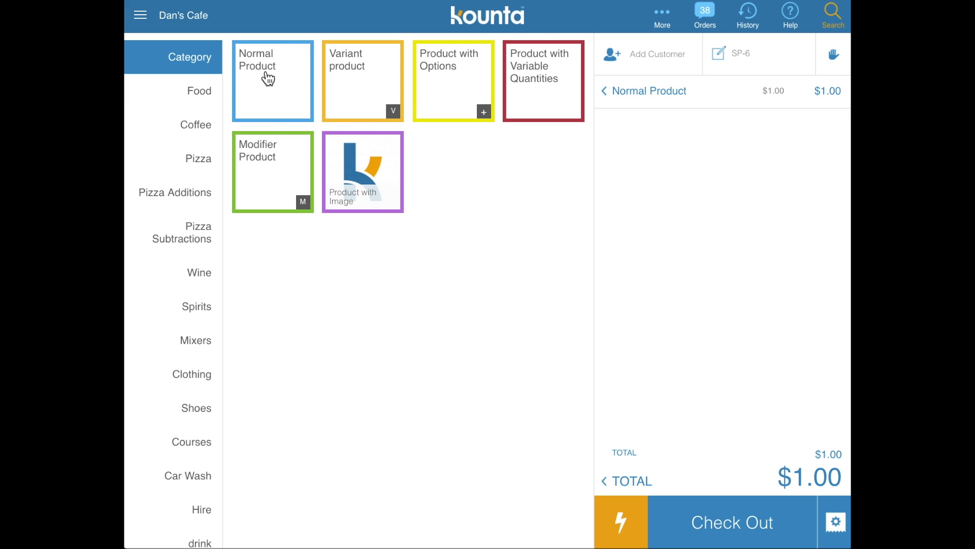
{"action": "left_click", "coordinate": [265, 190]}
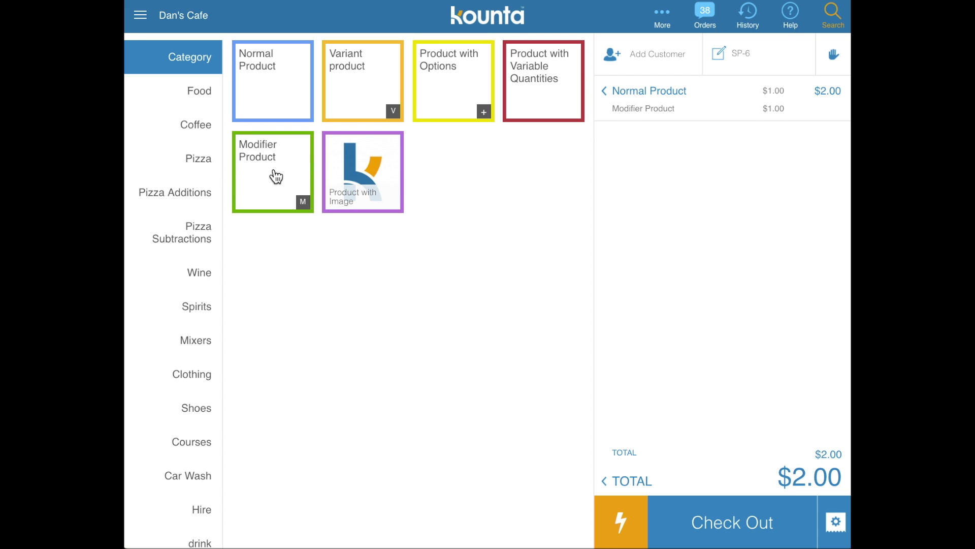
{"action": "triple_click", "coordinate": [276, 176]}
{"action": "left_click", "coordinate": [276, 176]}
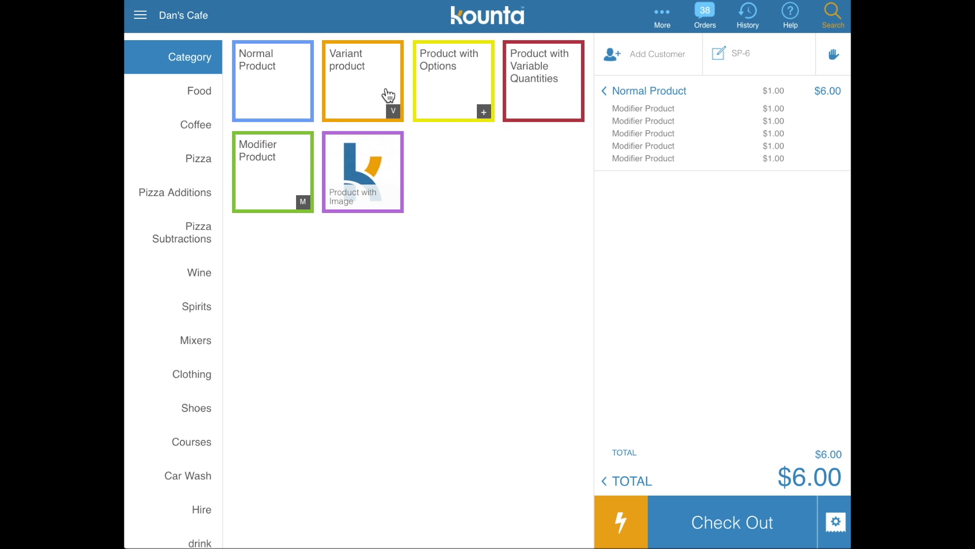
Add Product with Variable Quantities at a quantity of 1 and attach one Modifier Product to it.
{"action": "left_click", "coordinate": [550, 97]}
{"action": "left_click", "coordinate": [397, 361]}
{"action": "left_click", "coordinate": [571, 366]}
{"action": "left_click", "coordinate": [278, 203]}
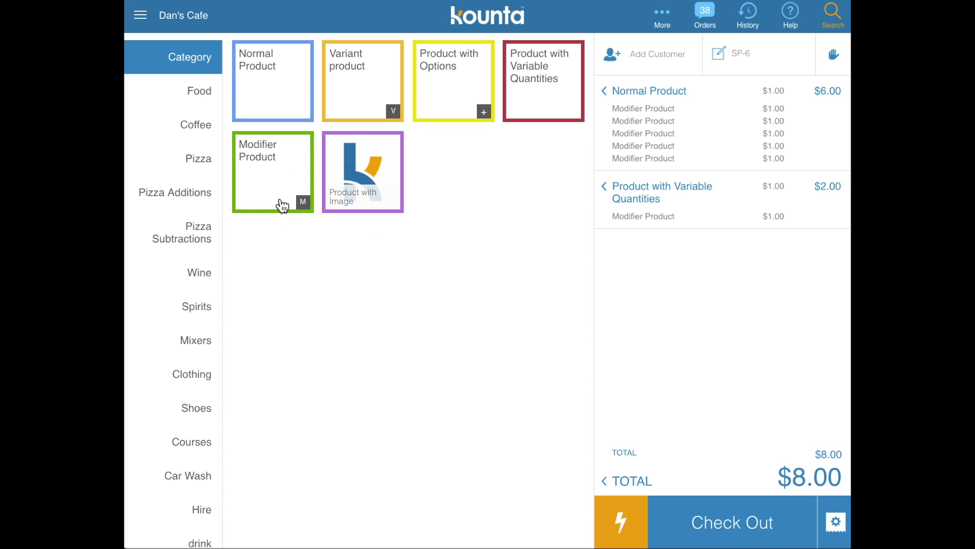
Add Variant product - 2 to the order and attach Modifier Product to it twice.
{"action": "left_click", "coordinate": [342, 91]}
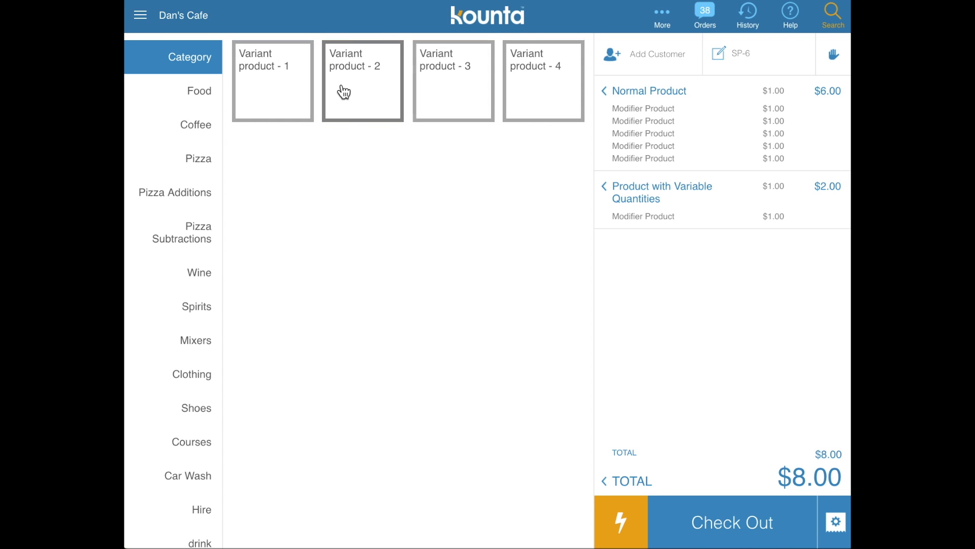
{"action": "left_click", "coordinate": [358, 107]}
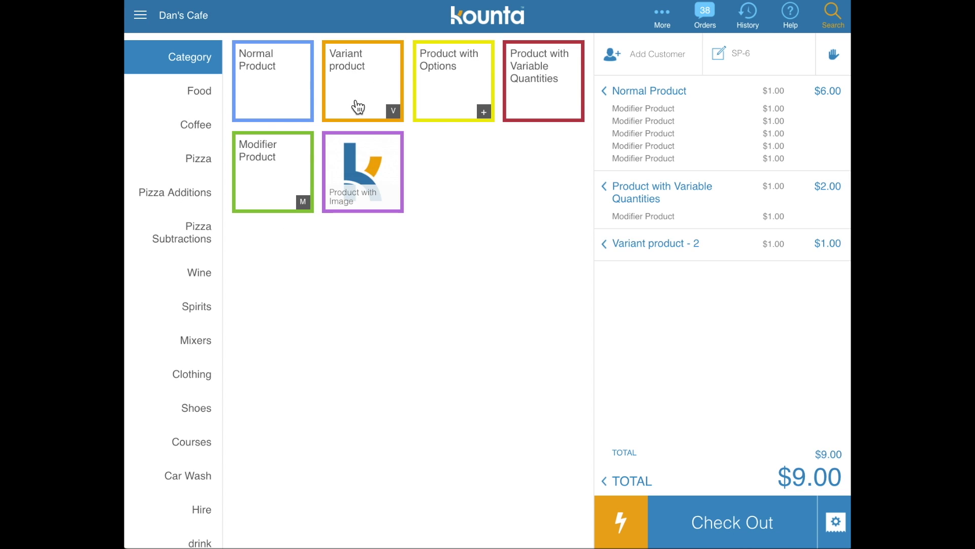
{"action": "left_click", "coordinate": [261, 174]}
{"action": "left_click", "coordinate": [262, 177]}
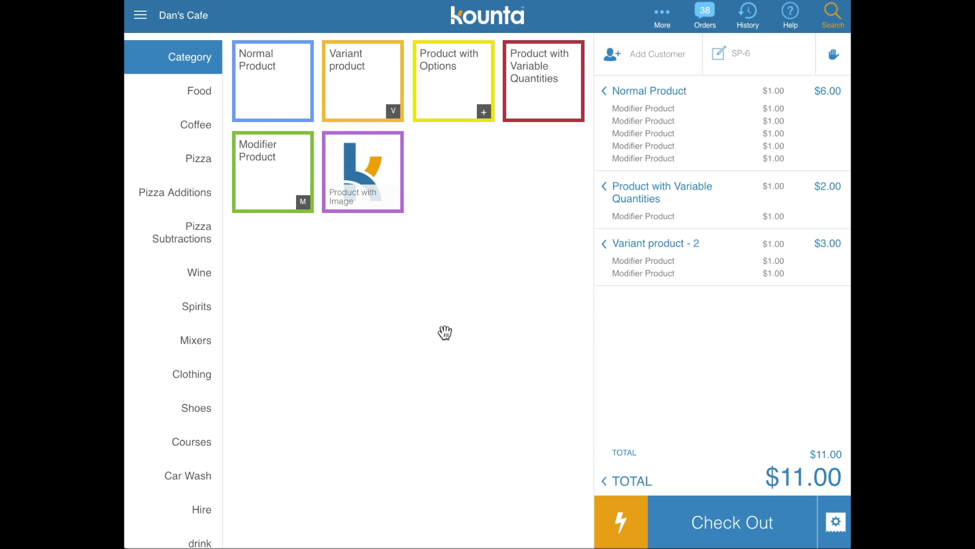
Add a Latte from the Coffee category with the modifiers 3/4, Skim and three Sugars.
{"action": "left_click", "coordinate": [175, 122]}
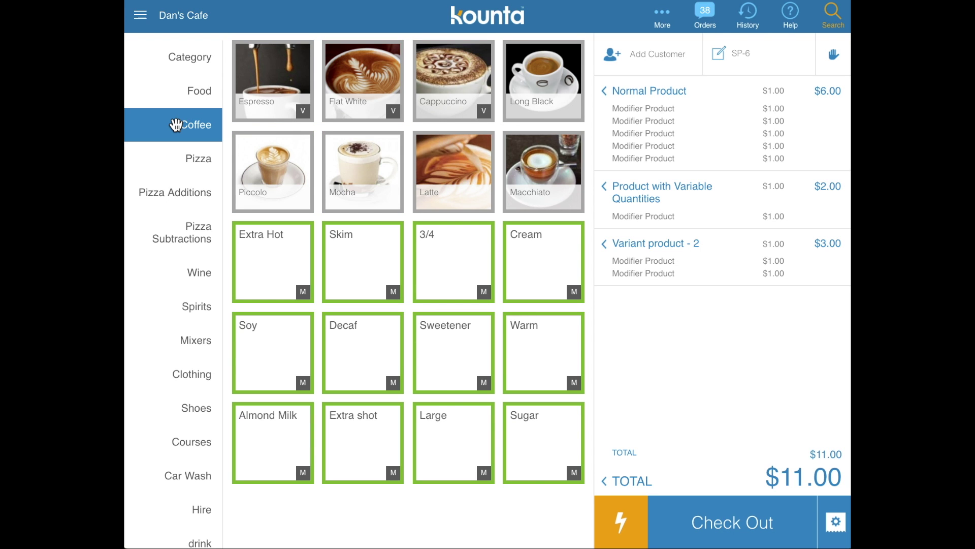
{"action": "left_click", "coordinate": [450, 179]}
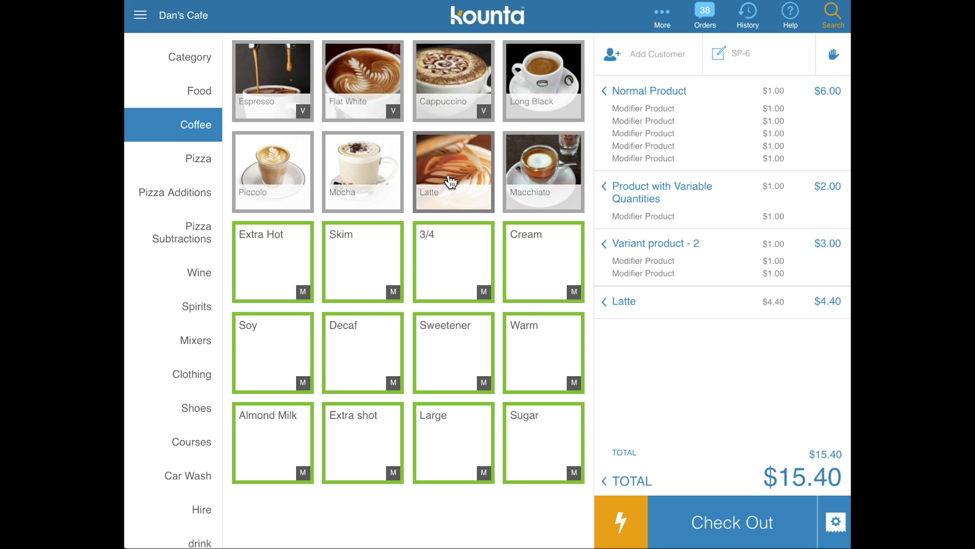
{"action": "left_click", "coordinate": [452, 273]}
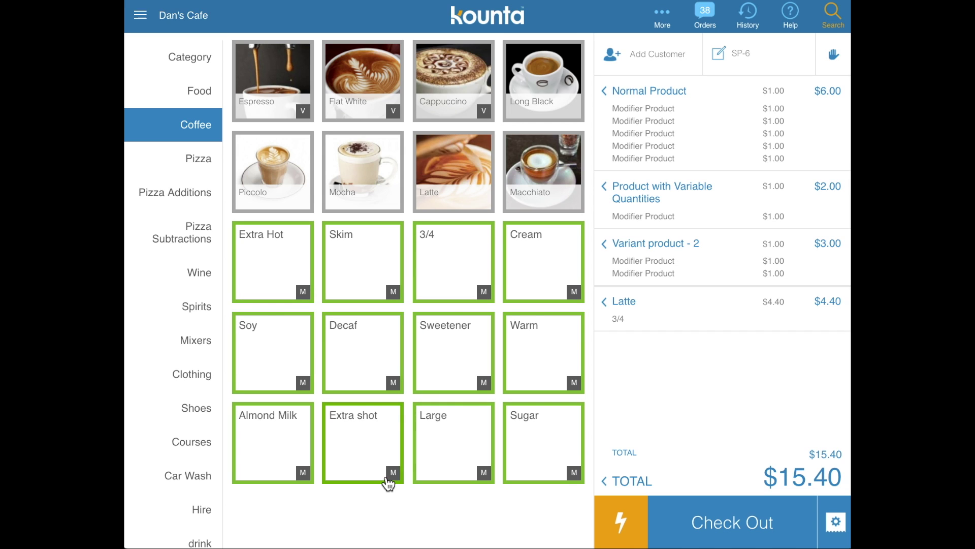
{"action": "left_click", "coordinate": [340, 277]}
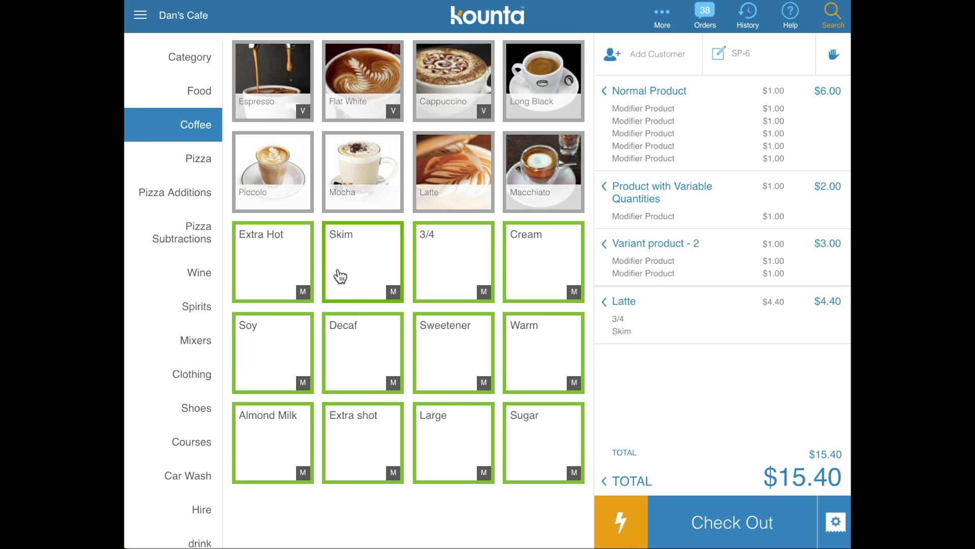
{"action": "left_click", "coordinate": [530, 426]}
{"action": "left_click", "coordinate": [532, 437]}
{"action": "left_click", "coordinate": [533, 437]}
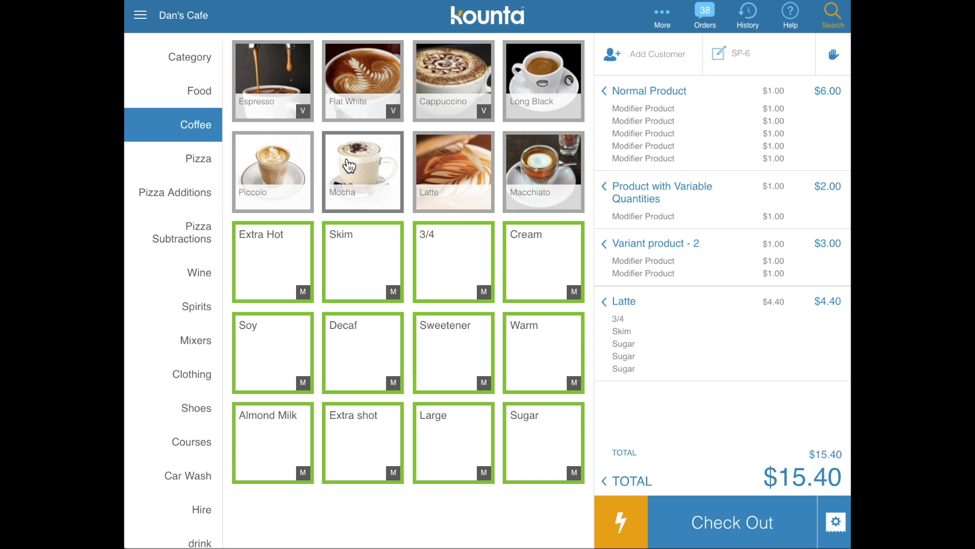
Add the Flat White - Take Away, Large variant to the order.
{"action": "left_click", "coordinate": [371, 103]}
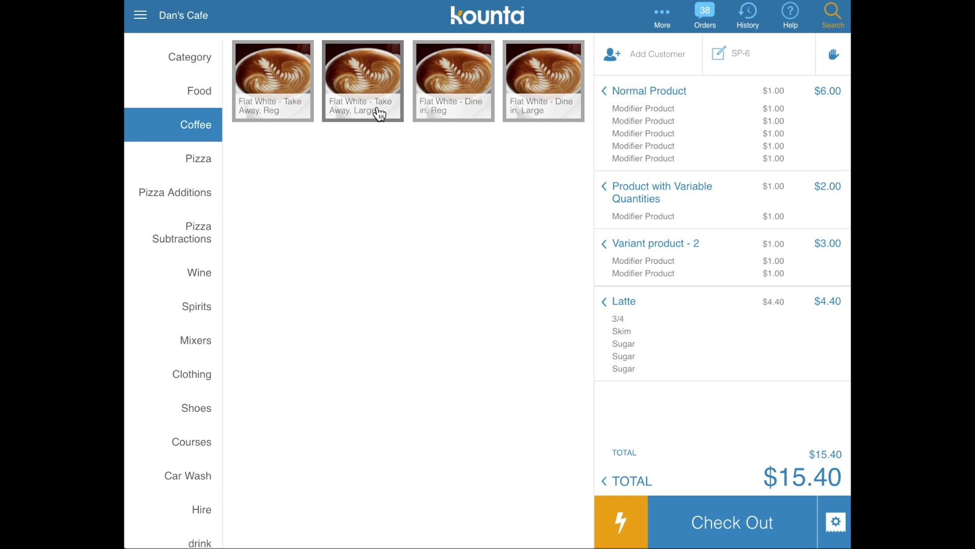
{"action": "left_click", "coordinate": [363, 92]}
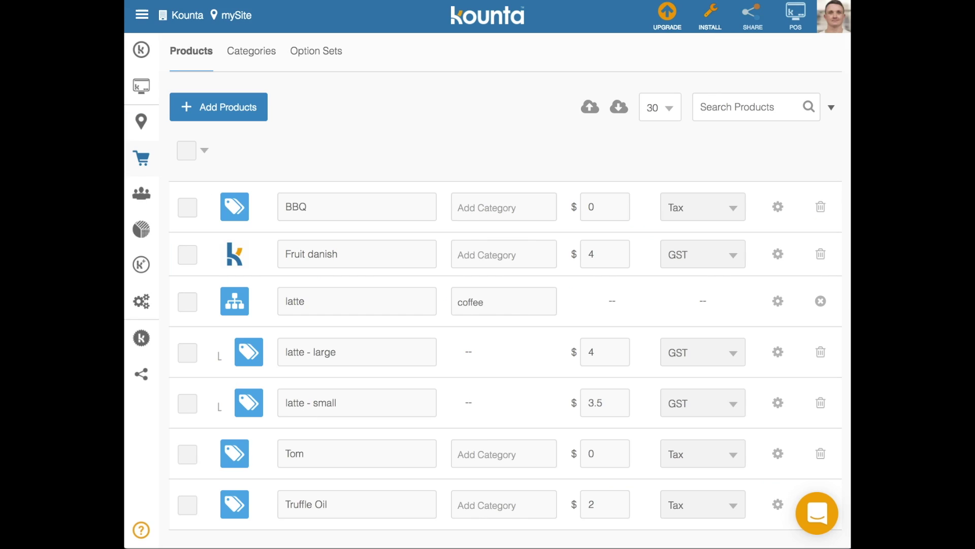
Add a product named mod in the coffee category with a price of 1 and GST.
{"action": "scroll", "coordinate": [405, 187], "scroll_direction": "down", "scroll_amount": 2}
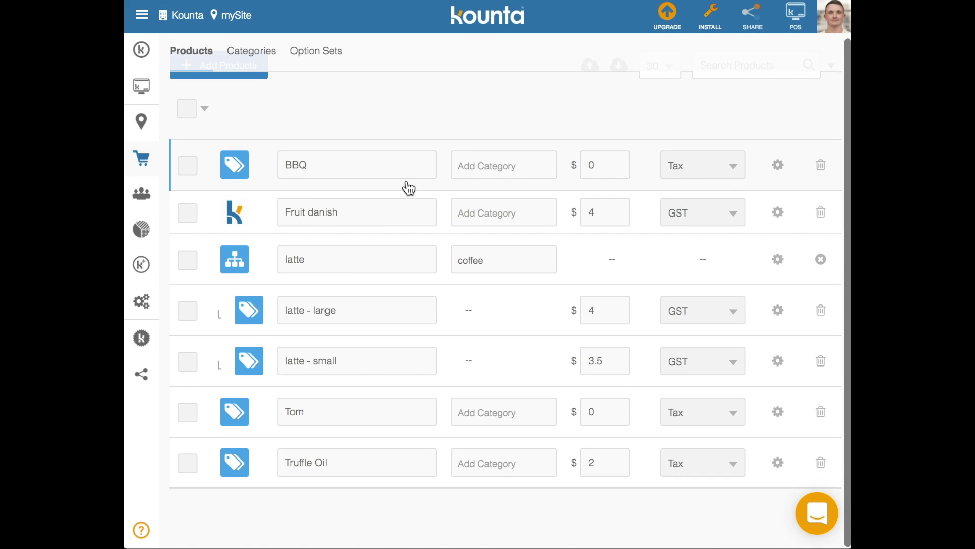
{"action": "scroll", "coordinate": [355, 151], "scroll_direction": "up", "scroll_amount": 2}
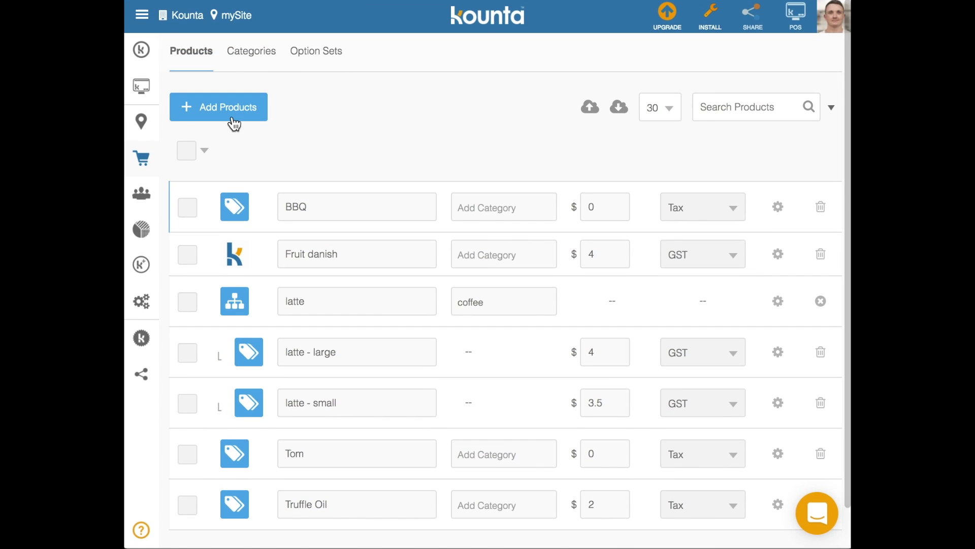
{"action": "left_click", "coordinate": [233, 119]}
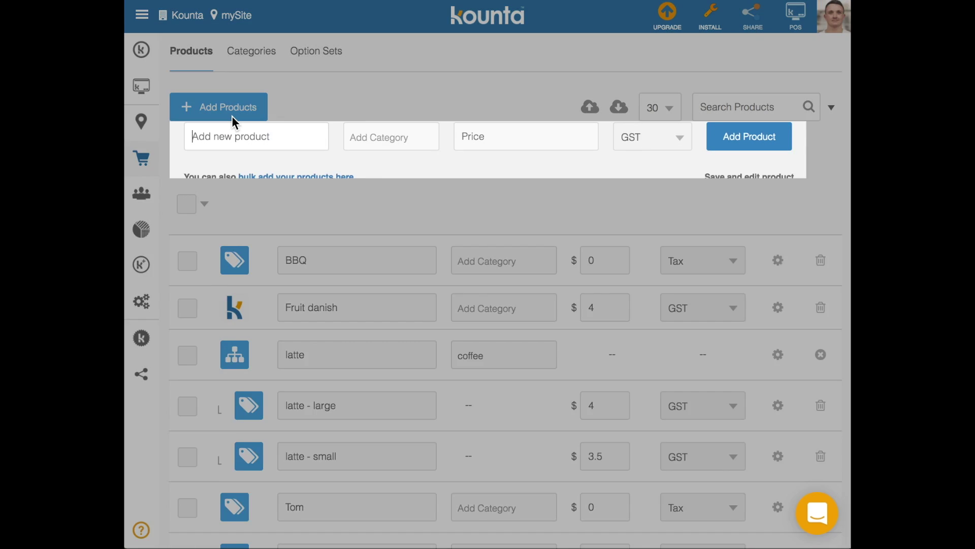
{"action": "type", "text": "mod"}
{"action": "left_click", "coordinate": [397, 190]}
{"action": "left_click", "coordinate": [401, 209]}
{"action": "left_click", "coordinate": [483, 186]}
{"action": "type", "text": "1"}
{"action": "left_click", "coordinate": [745, 190]}
Make the mod product a modifier in its product options and save the changes.
{"action": "scroll", "coordinate": [635, 269], "scroll_direction": "down", "scroll_amount": 2}
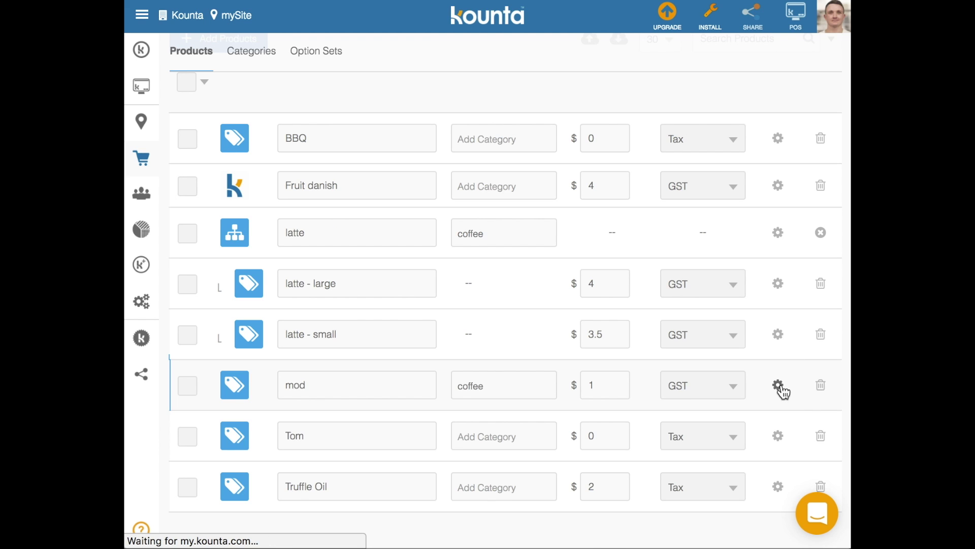
{"action": "left_click", "coordinate": [779, 386]}
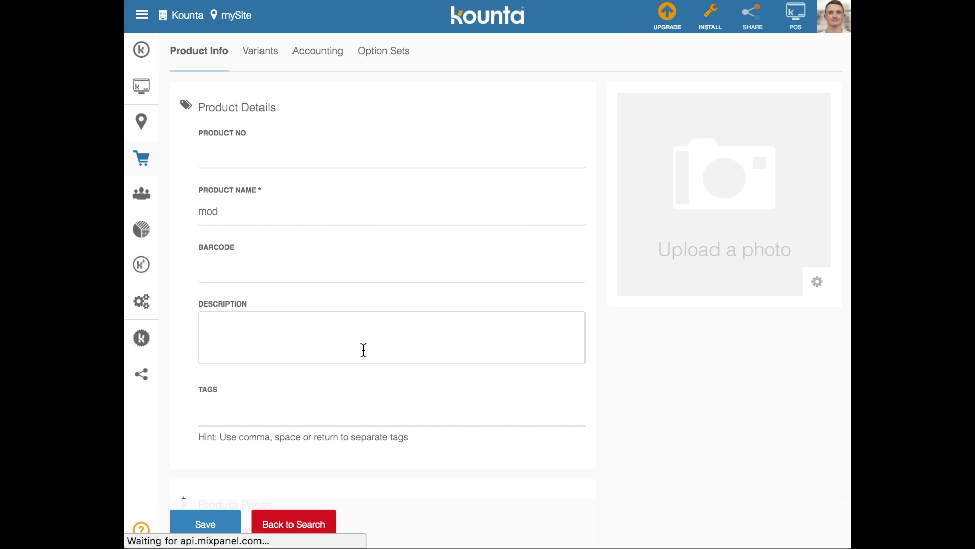
{"action": "scroll", "coordinate": [363, 350], "scroll_direction": "down", "scroll_amount": 15}
{"action": "scroll", "coordinate": [362, 349], "scroll_direction": "up", "scroll_amount": 2}
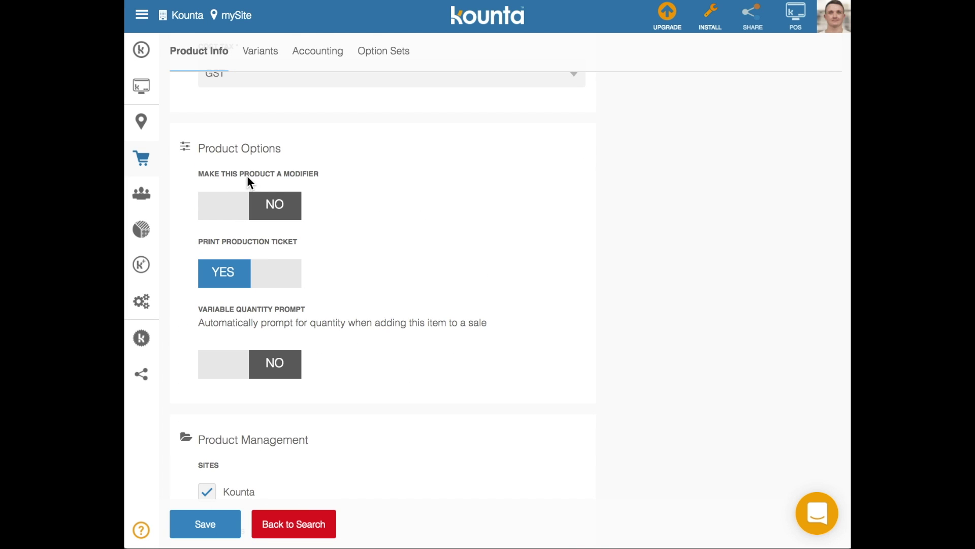
{"action": "left_click", "coordinate": [231, 207]}
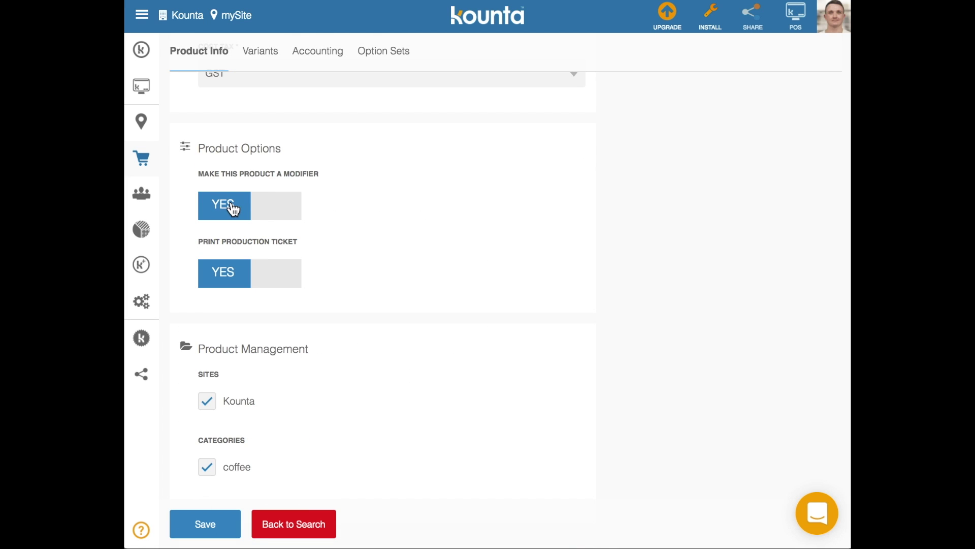
{"action": "left_click", "coordinate": [203, 523]}
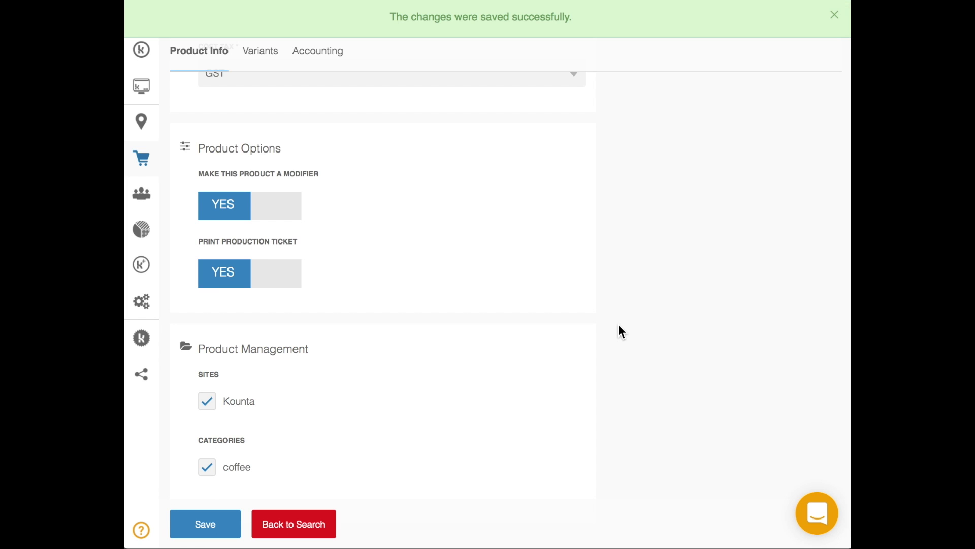
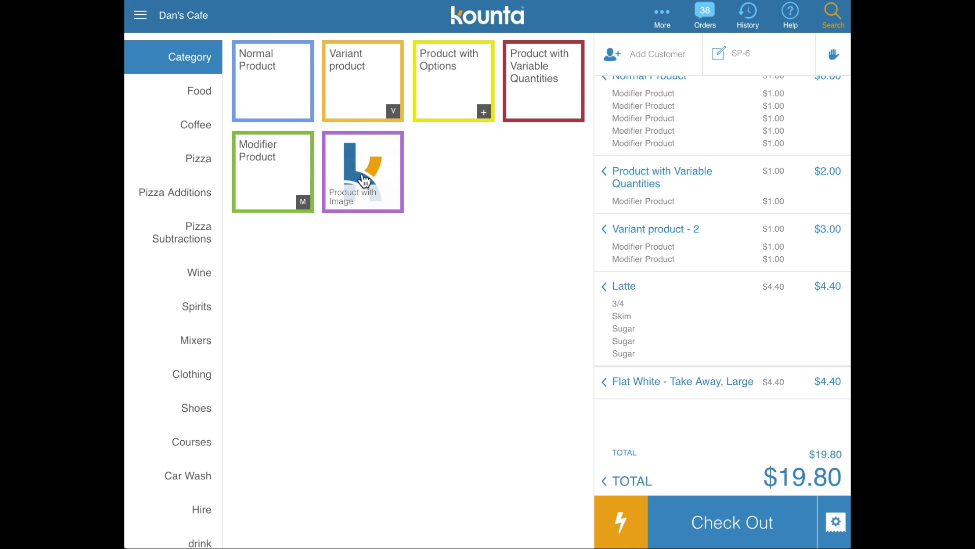
Select Product with Image in the POS.
{"action": "left_click", "coordinate": [364, 180]}
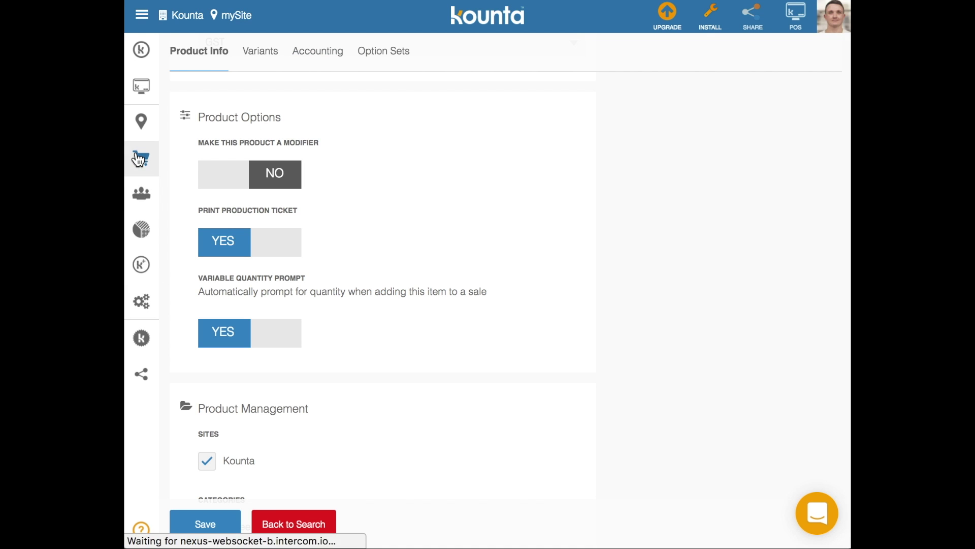
Open the Fruit danish product in the back office and upload K.png as its image.
{"action": "left_click", "coordinate": [142, 16]}
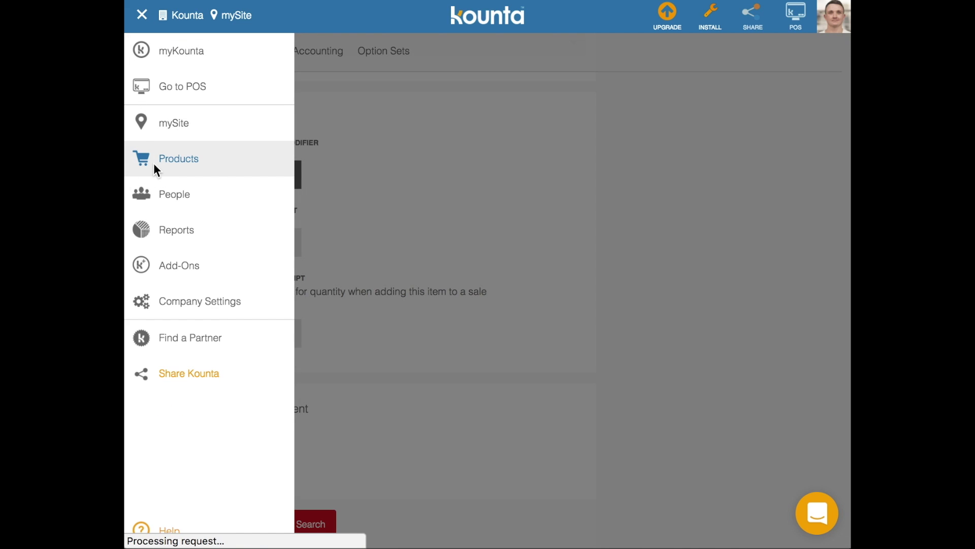
{"action": "left_click", "coordinate": [142, 159]}
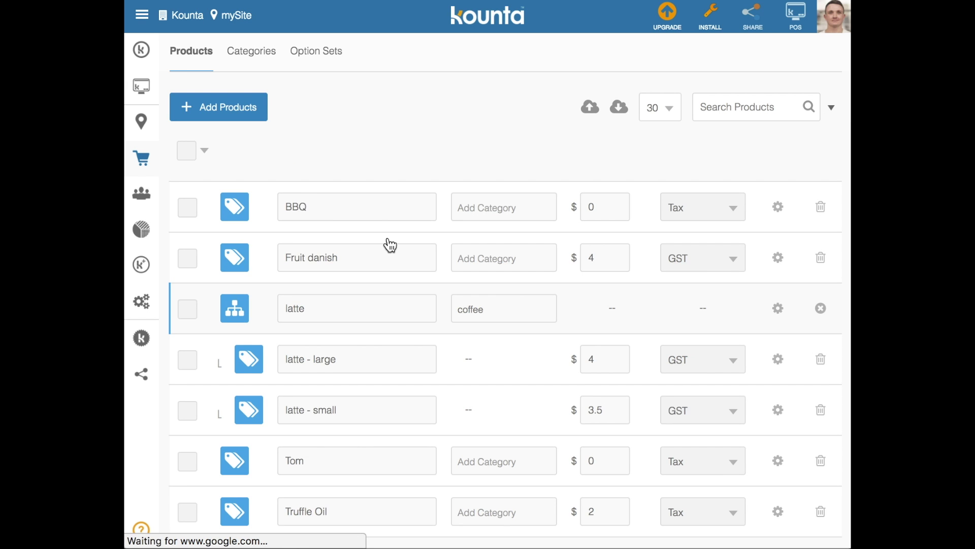
{"action": "left_click", "coordinate": [778, 210]}
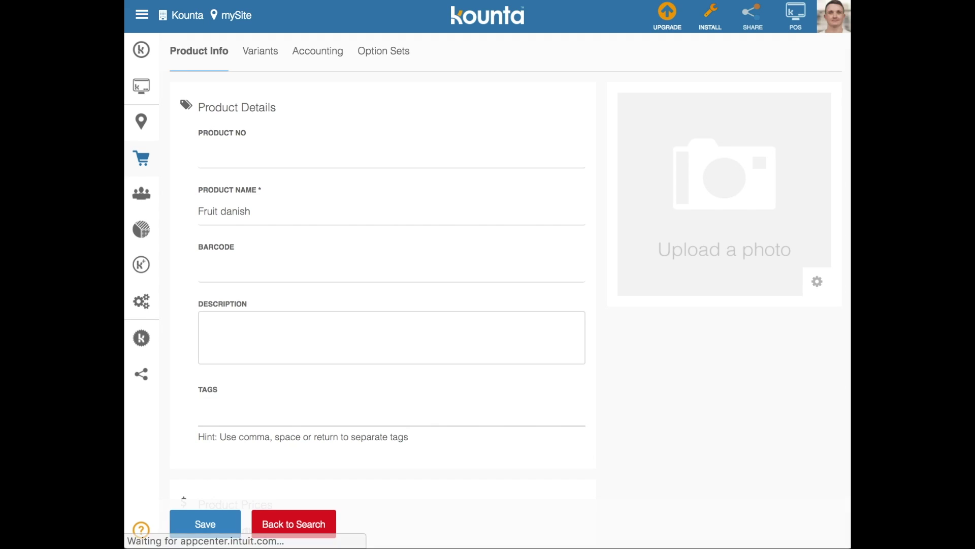
{"action": "left_click", "coordinate": [724, 206]}
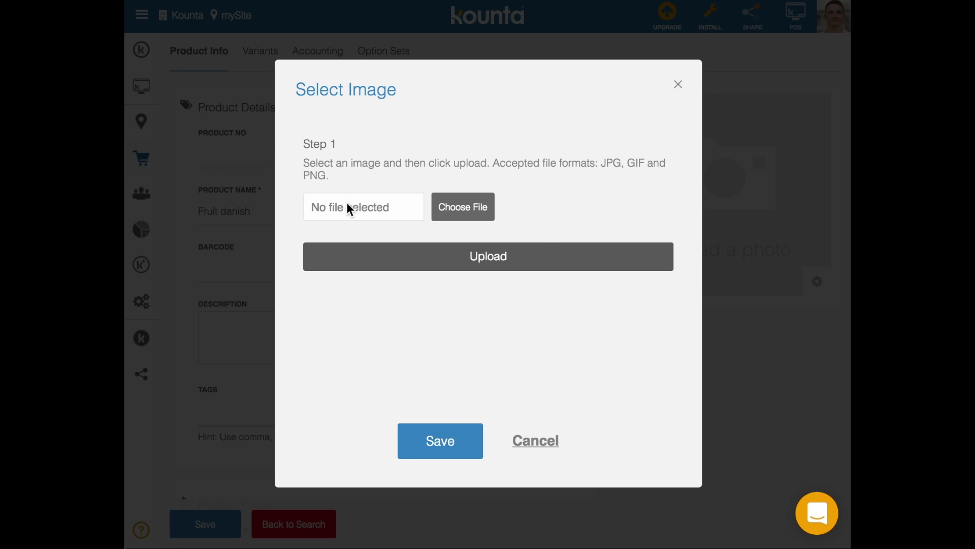
{"action": "left_click_drag", "start_coordinate": [348, 208], "coordinate": [353, 200]}
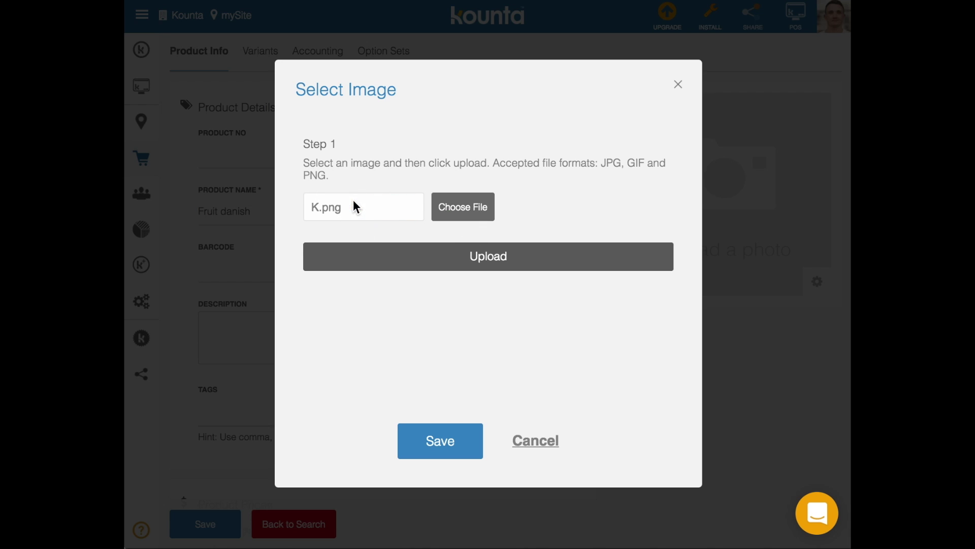
{"action": "left_click", "coordinate": [483, 264]}
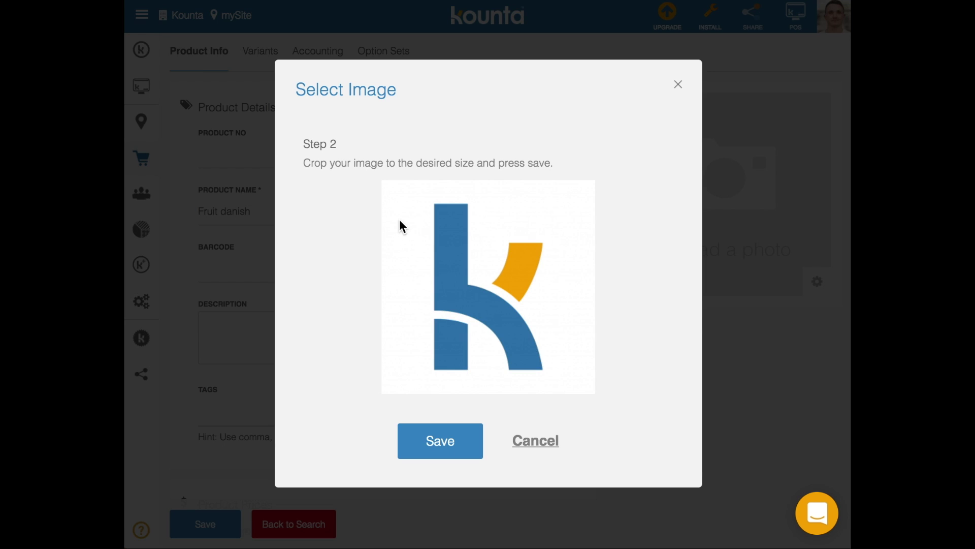
Crop the uploaded image to nearly its full area, save it and the Fruit danish product, and return to the product list.
{"action": "left_click_drag", "start_coordinate": [402, 226], "coordinate": [489, 312]}
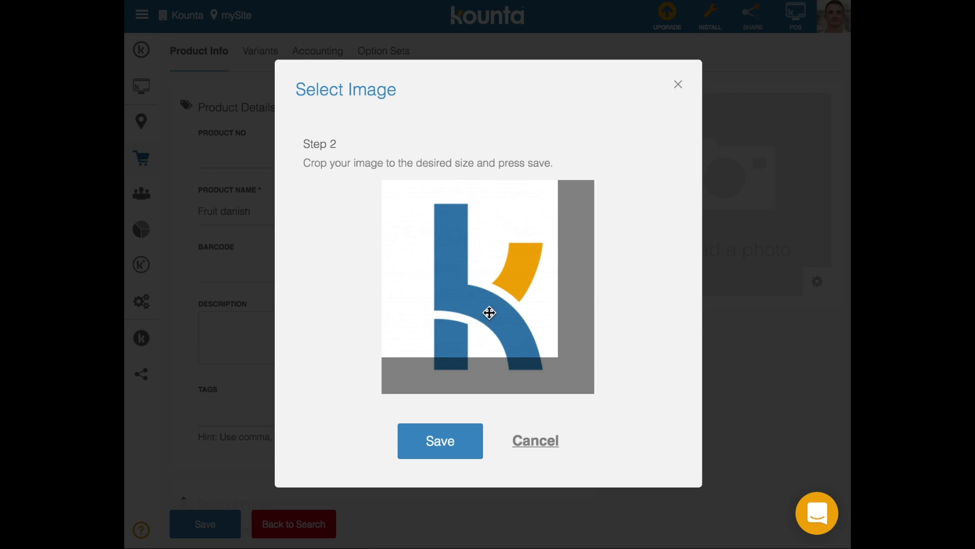
{"action": "left_click_drag", "start_coordinate": [556, 355], "coordinate": [587, 384]}
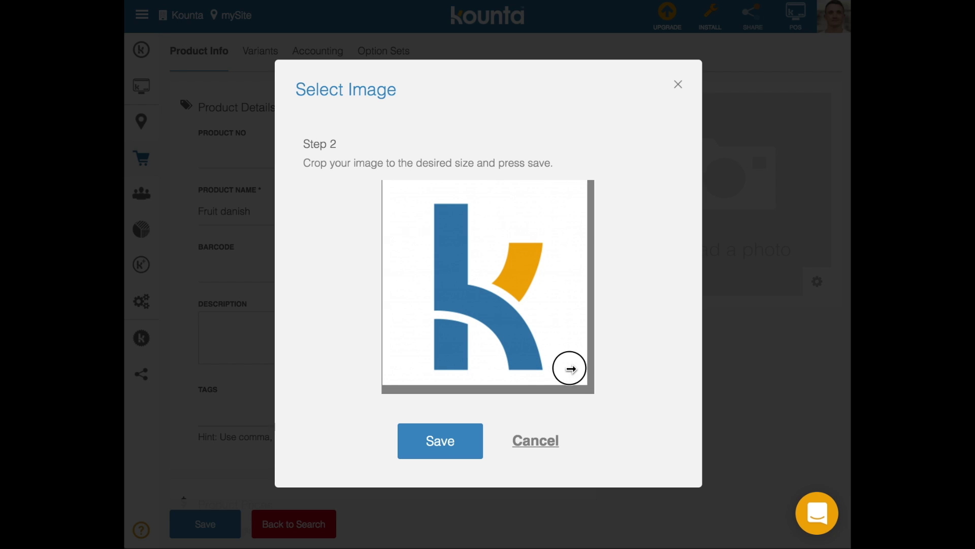
{"action": "left_click", "coordinate": [425, 440]}
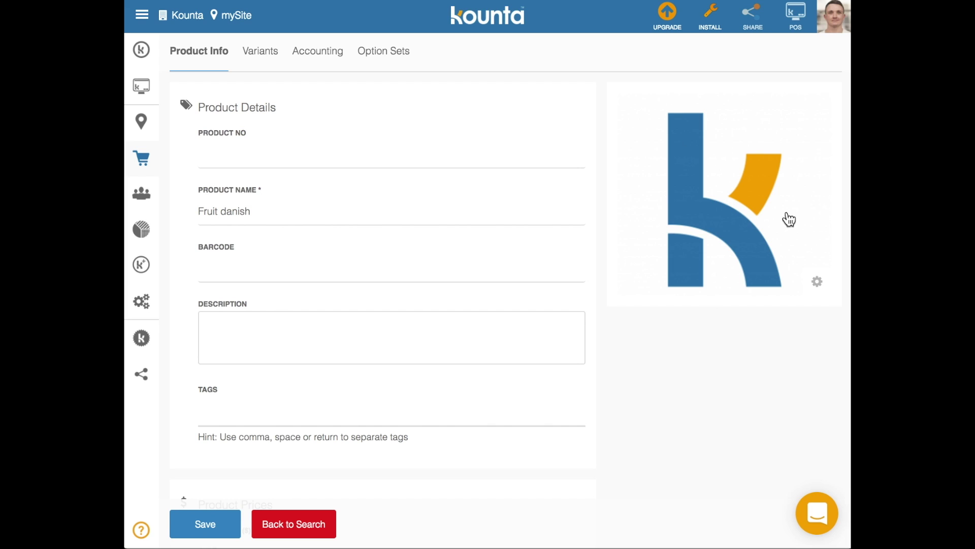
{"action": "left_click", "coordinate": [209, 533]}
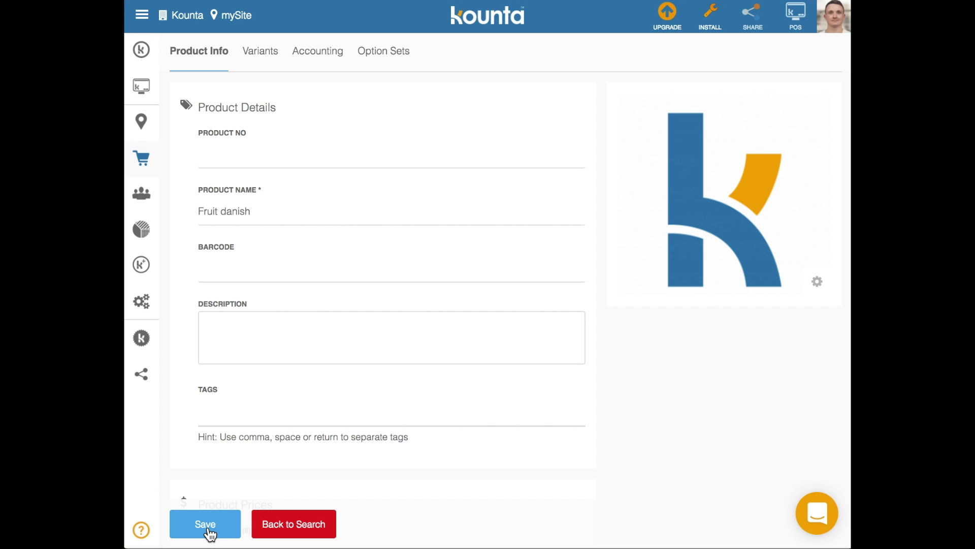
{"action": "left_click", "coordinate": [148, 167]}
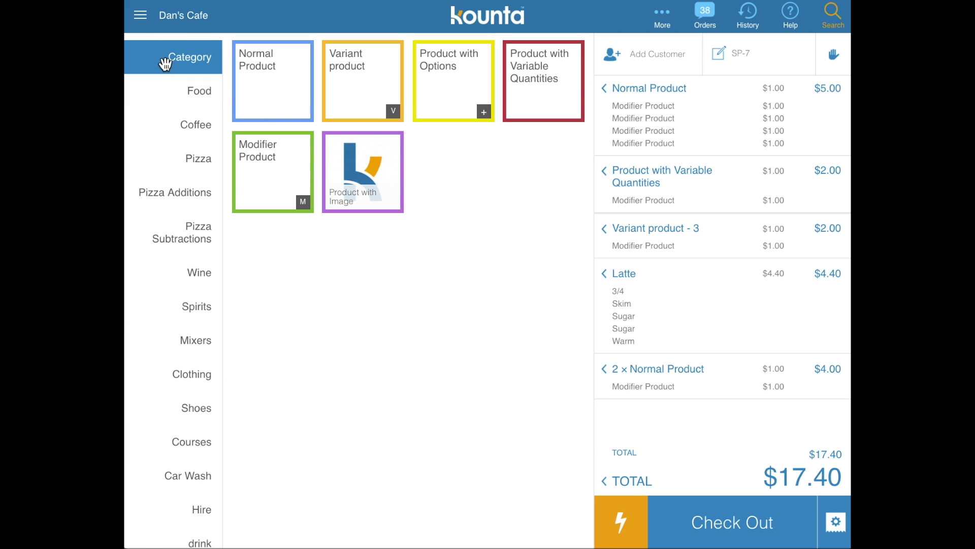
Arrange the POS items so Variant product comes first, followed by Modifier Product and Normal Product.
{"action": "left_click", "coordinate": [141, 17]}
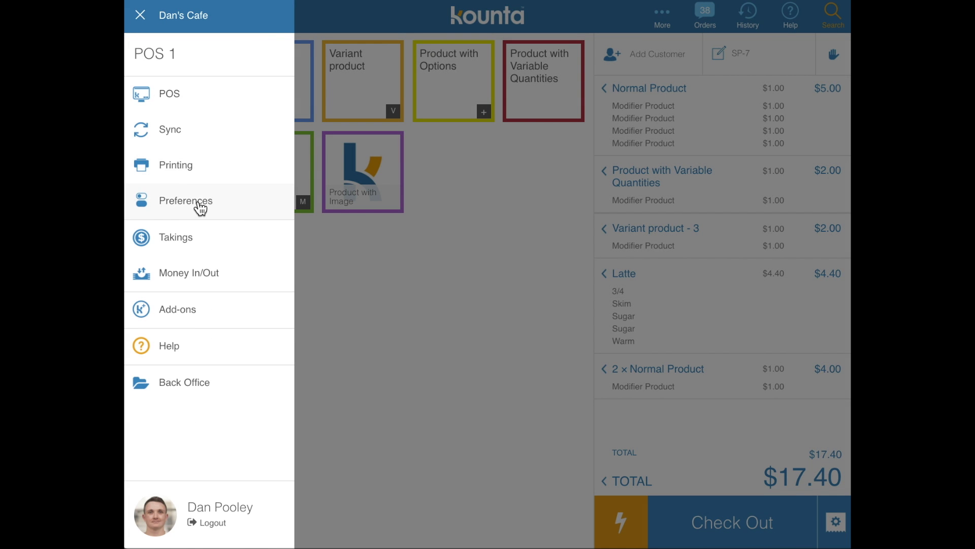
{"action": "left_click", "coordinate": [201, 208]}
{"action": "left_click", "coordinate": [214, 90]}
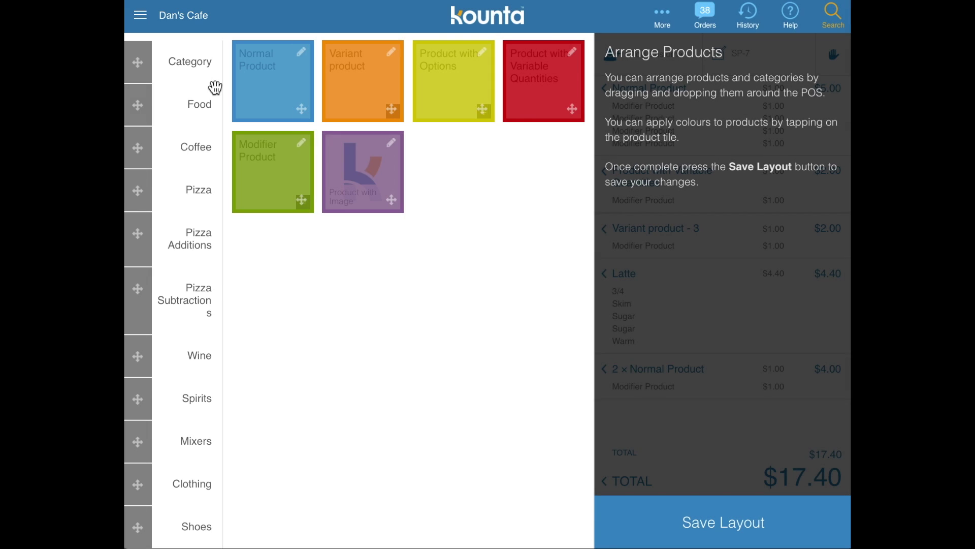
{"action": "left_click_drag", "start_coordinate": [269, 90], "coordinate": [355, 95]}
{"action": "left_click_drag", "start_coordinate": [279, 174], "coordinate": [379, 99]}
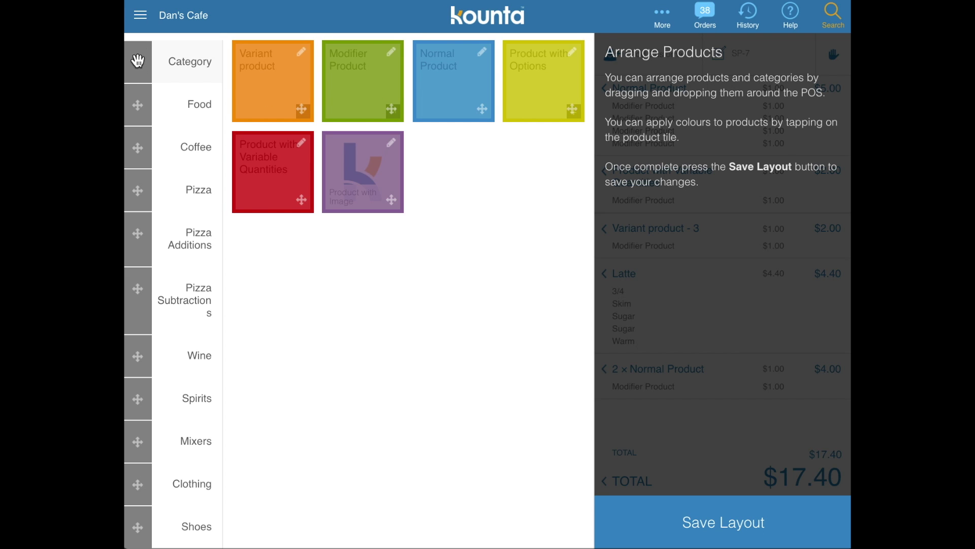
{"action": "mouse_move", "coordinate": [137, 61]}
{"action": "left_mouse_down"}
{"action": "mouse_move", "coordinate": [133, 219]}
{"action": "mouse_move", "coordinate": [146, 63]}
{"action": "left_mouse_up"}
Change the Normal Product tile's colour to grey and save the layout.
{"action": "left_click", "coordinate": [453, 91]}
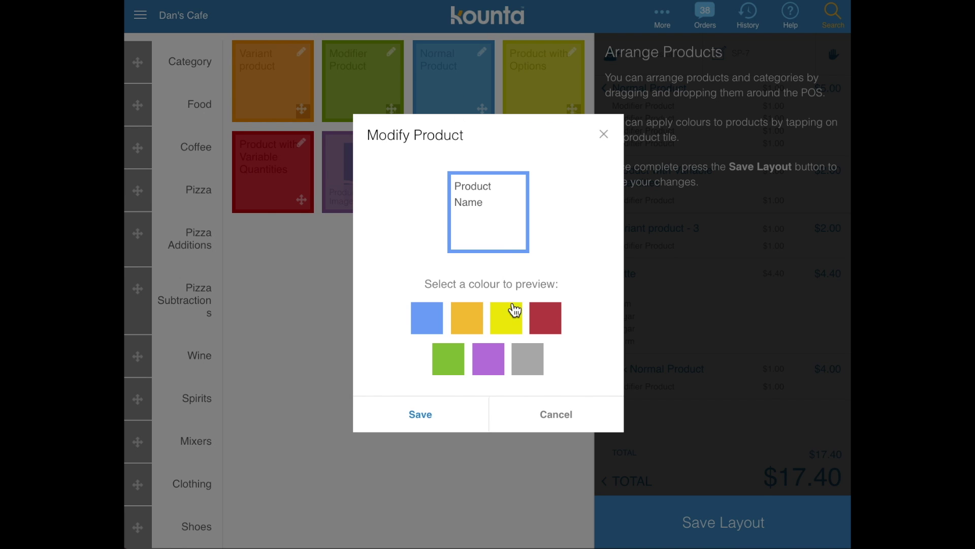
{"action": "left_click", "coordinate": [428, 411]}
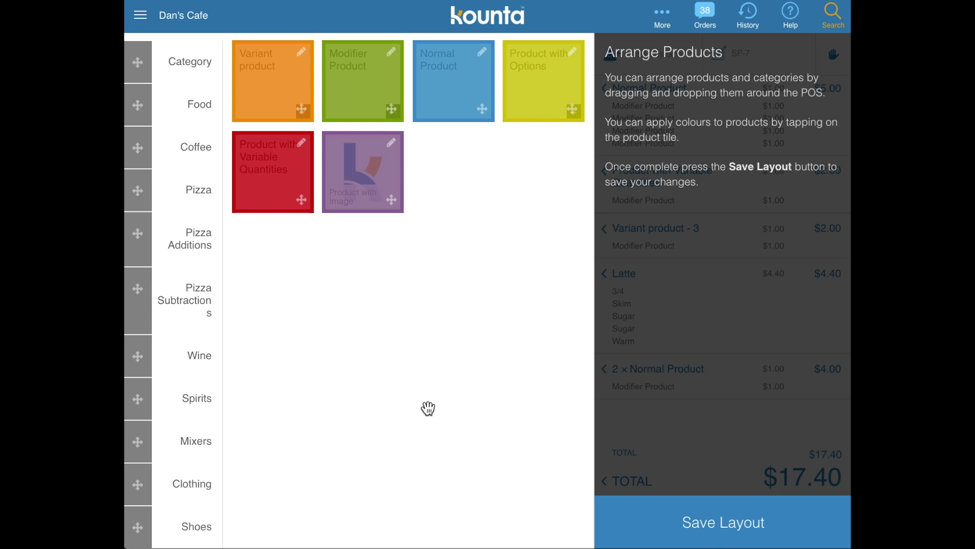
{"action": "left_click", "coordinate": [723, 523]}
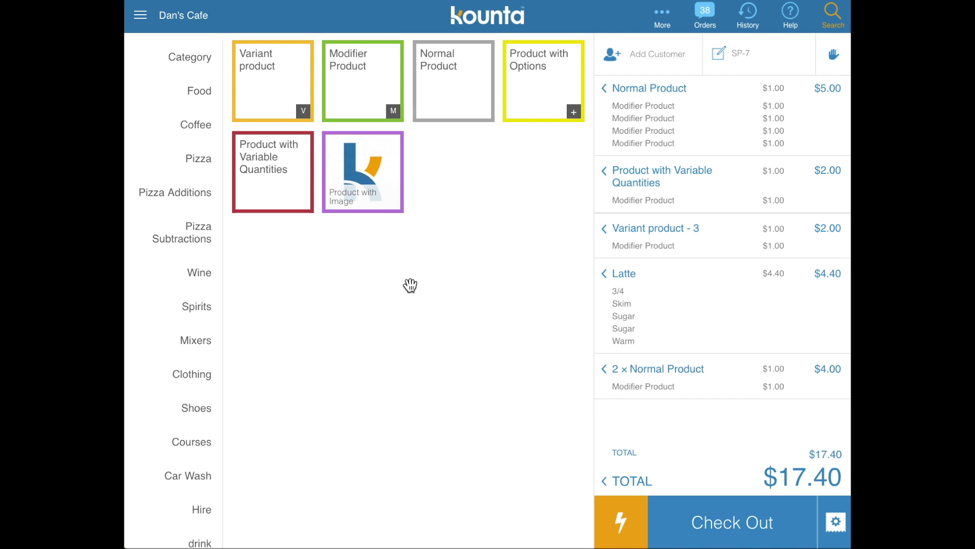
Move Chicken Mayo Panini between Granola and Fruit Salad in the Food category and save the layout.
{"action": "left_click", "coordinate": [176, 96]}
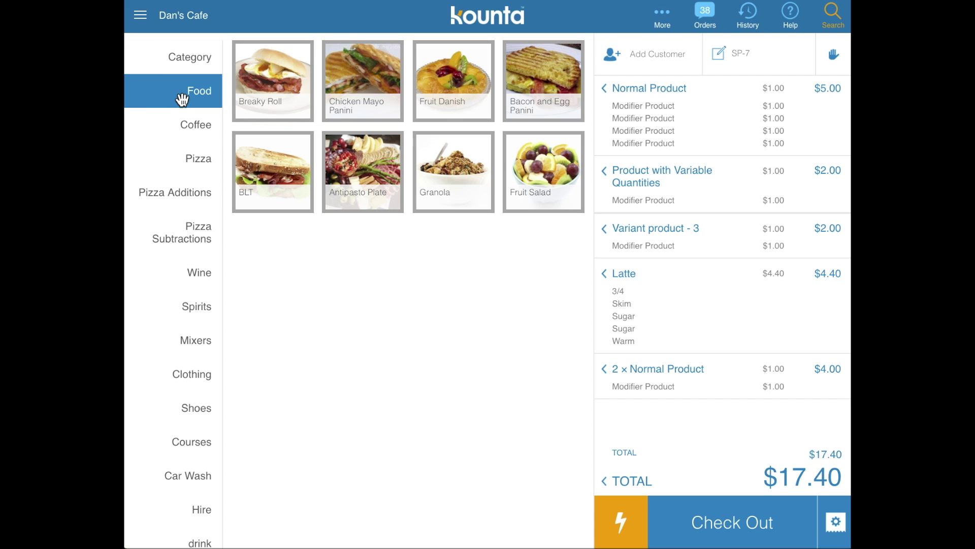
{"action": "left_click", "coordinate": [141, 15]}
{"action": "left_click", "coordinate": [188, 203]}
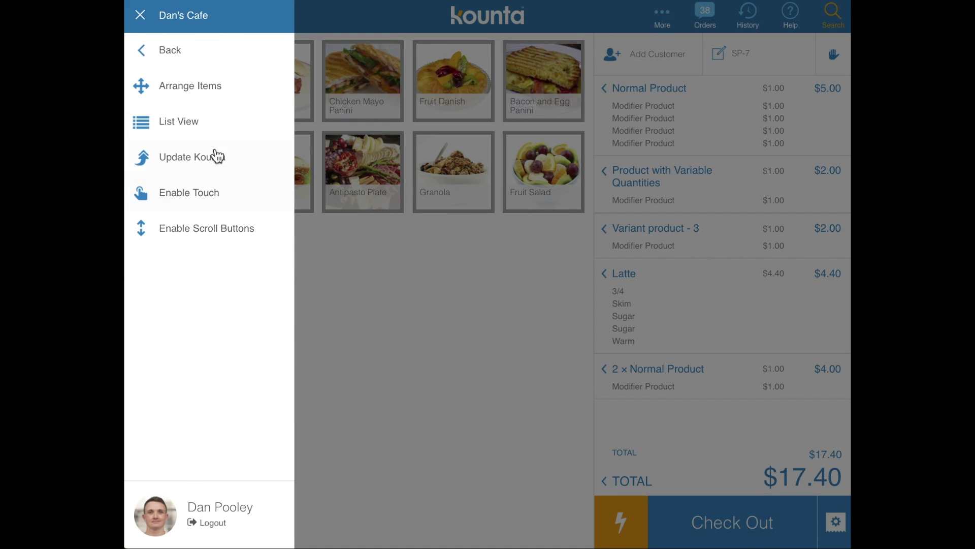
{"action": "left_click", "coordinate": [221, 89]}
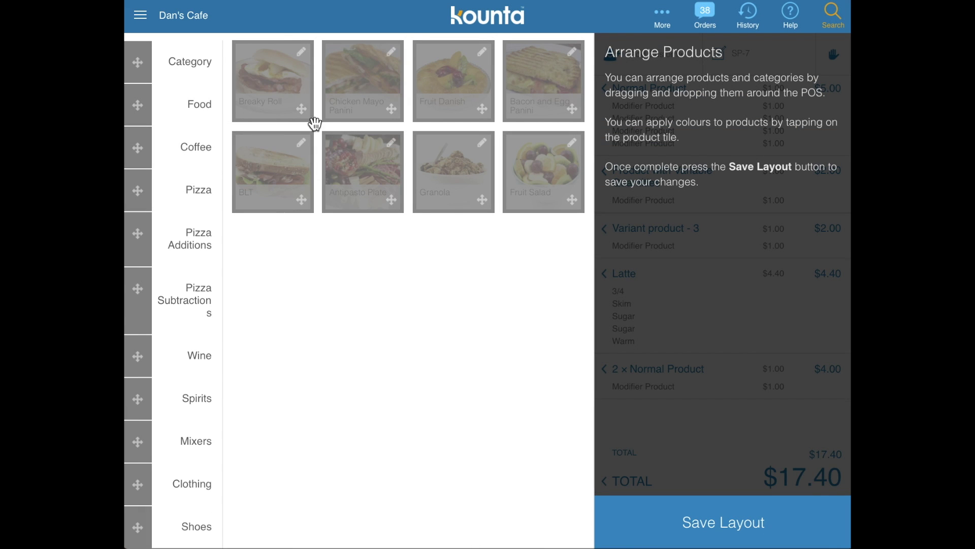
{"action": "left_click_drag", "start_coordinate": [363, 81], "coordinate": [446, 168]}
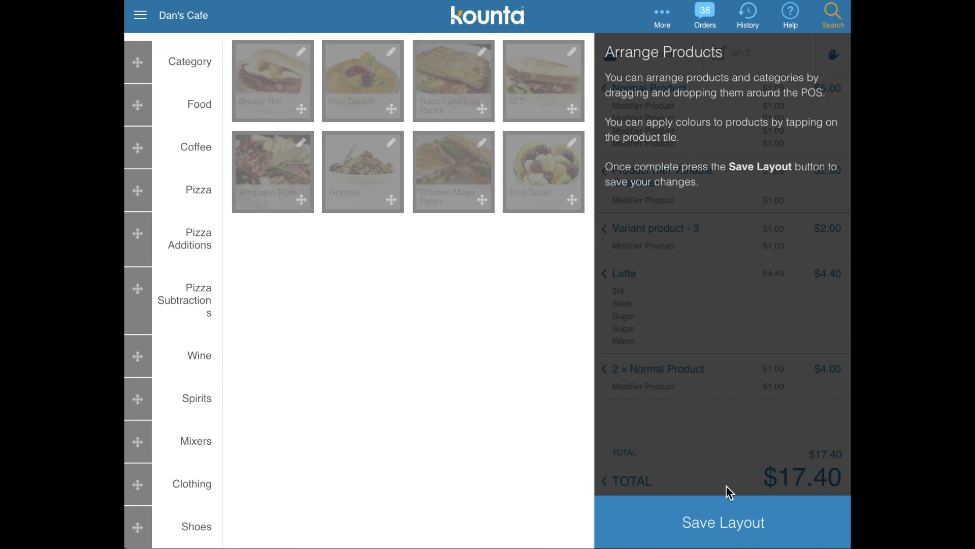
{"action": "left_click", "coordinate": [721, 520]}
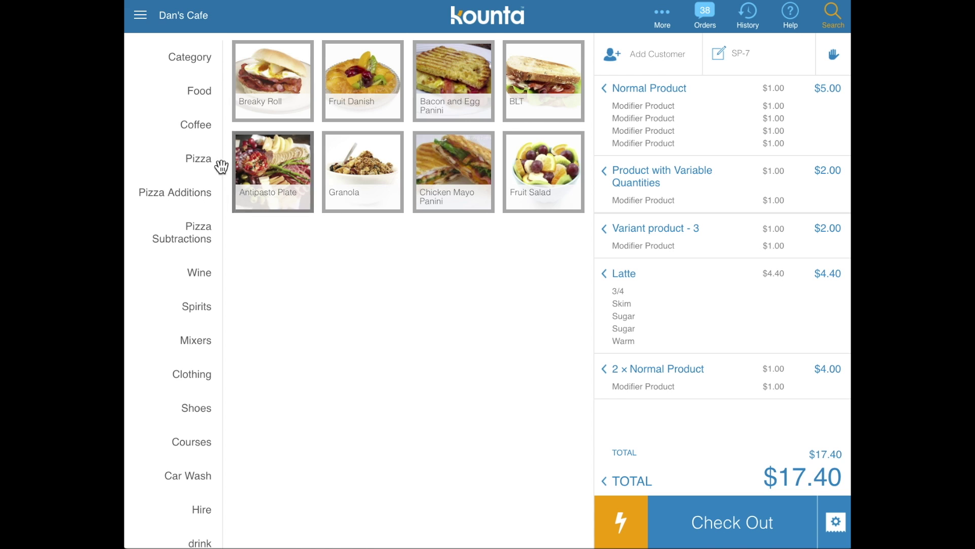
Start rearranging the product tiles in the Pizza category.
{"action": "left_click", "coordinate": [197, 159]}
{"action": "left_click", "coordinate": [141, 18]}
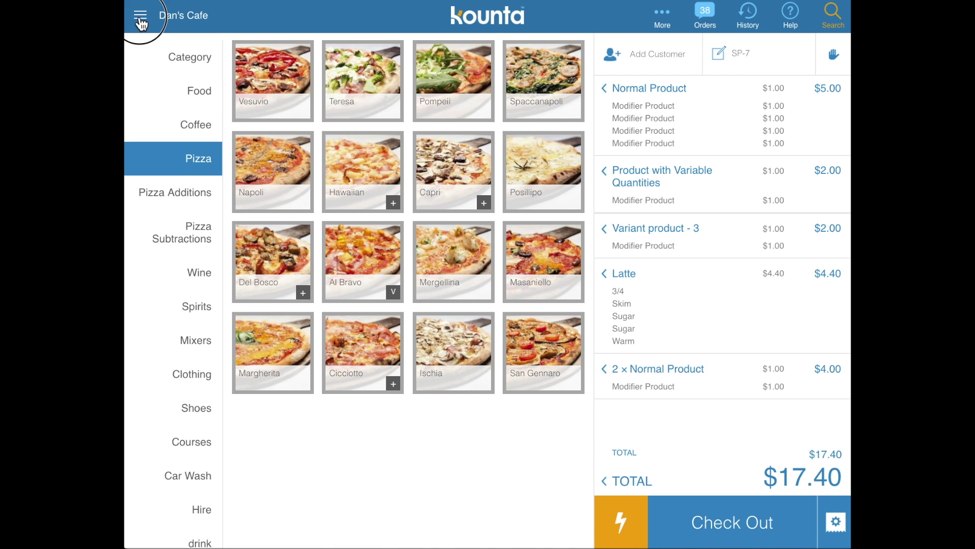
{"action": "left_click", "coordinate": [188, 208]}
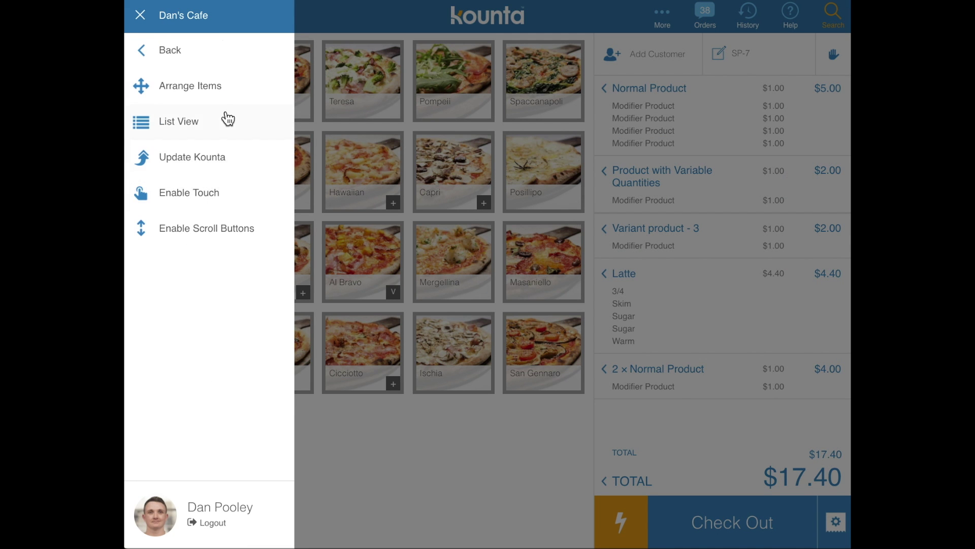
{"action": "left_click", "coordinate": [219, 90]}
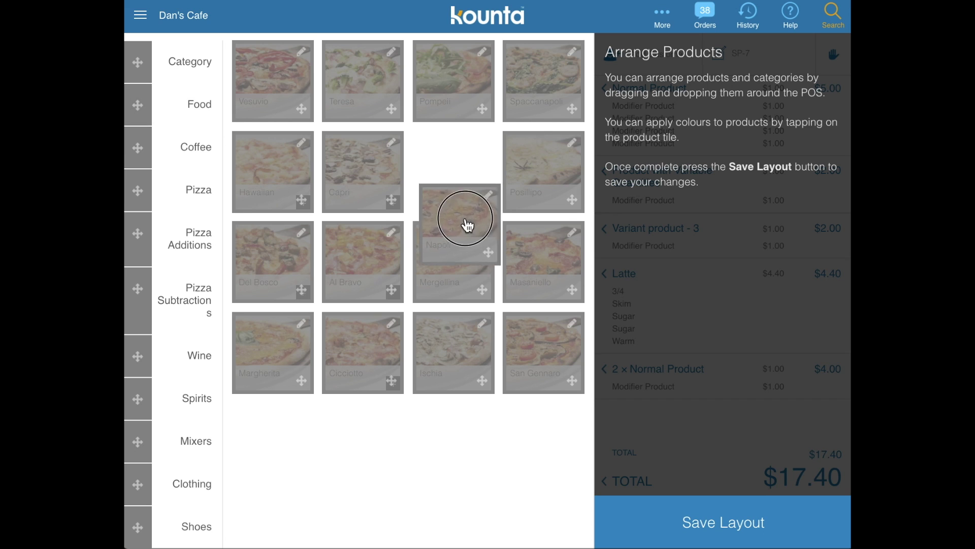